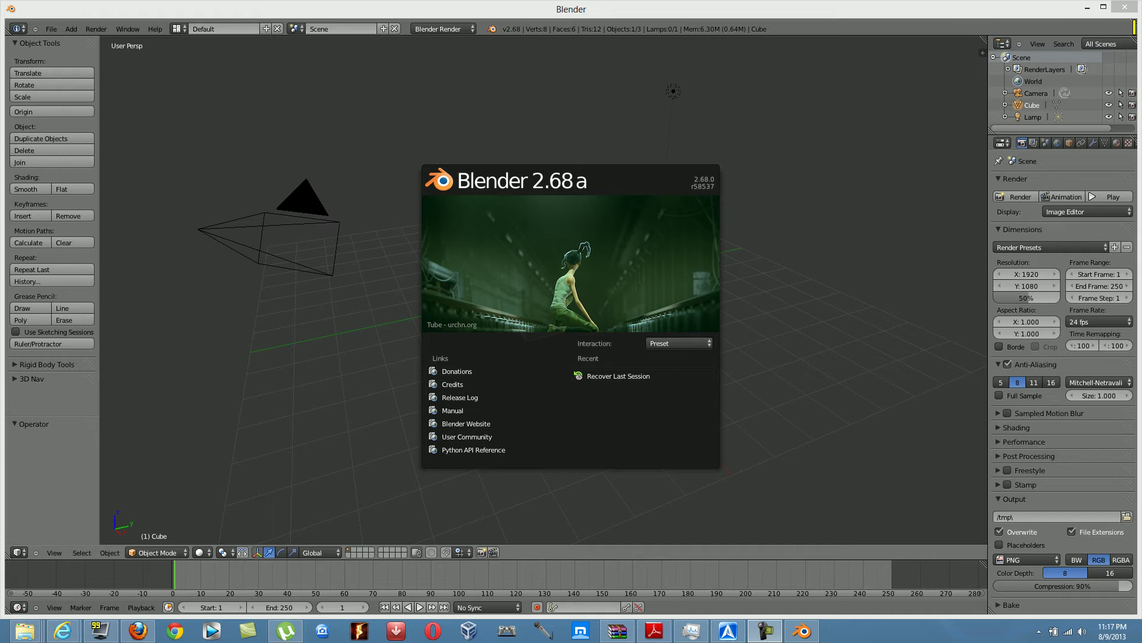
- Delete the default cube and add a text object at the scene's origin
click(1133, 28)
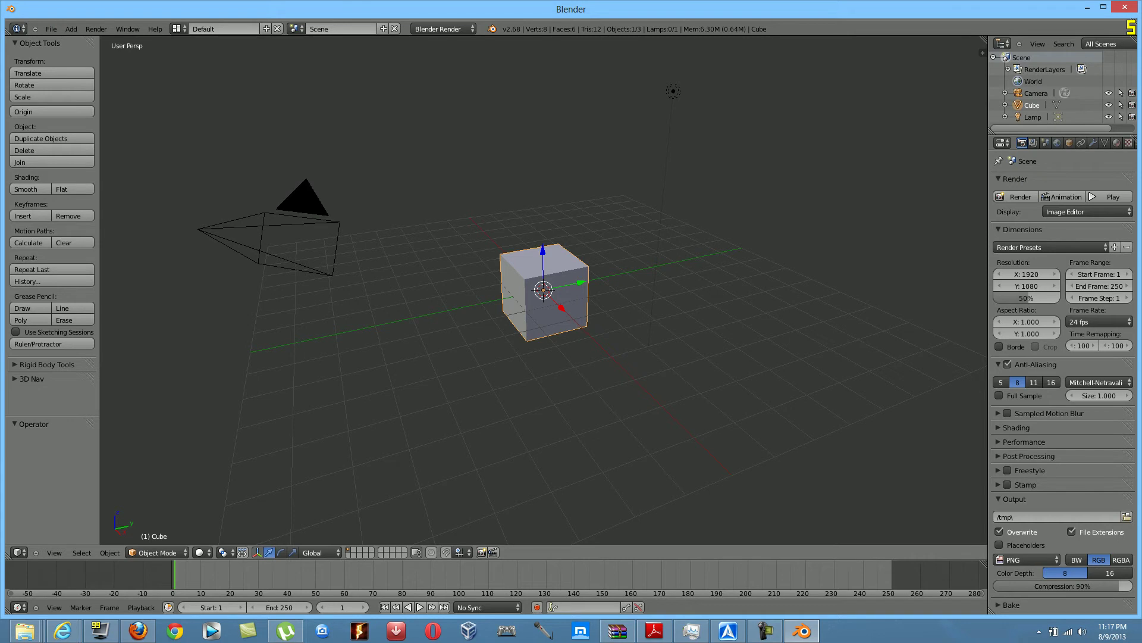
key(x)
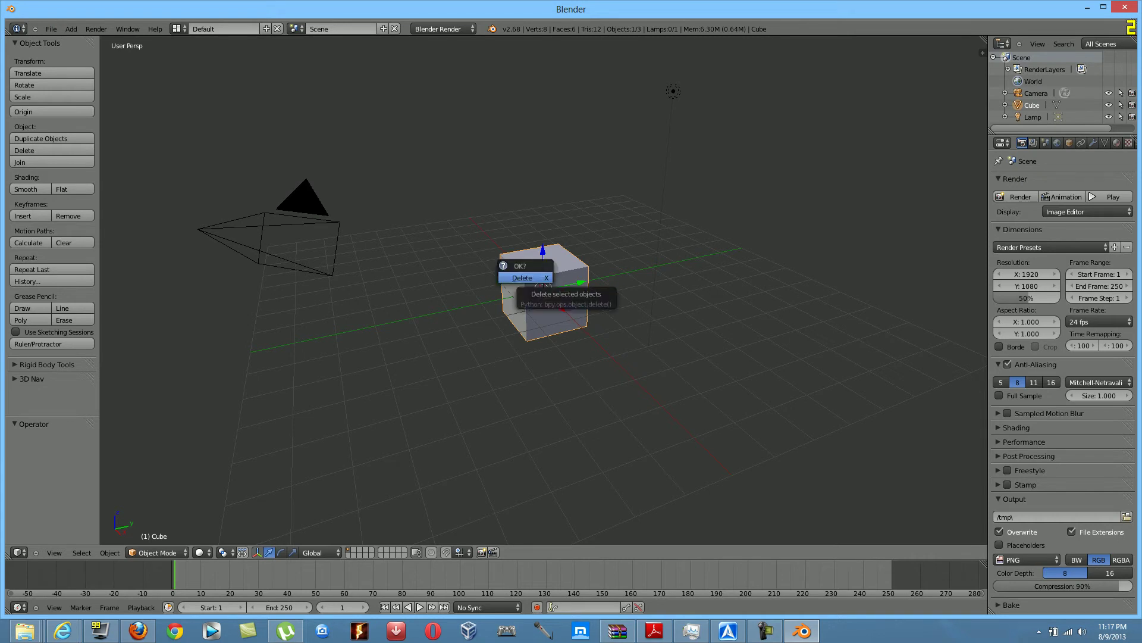
click(522, 278)
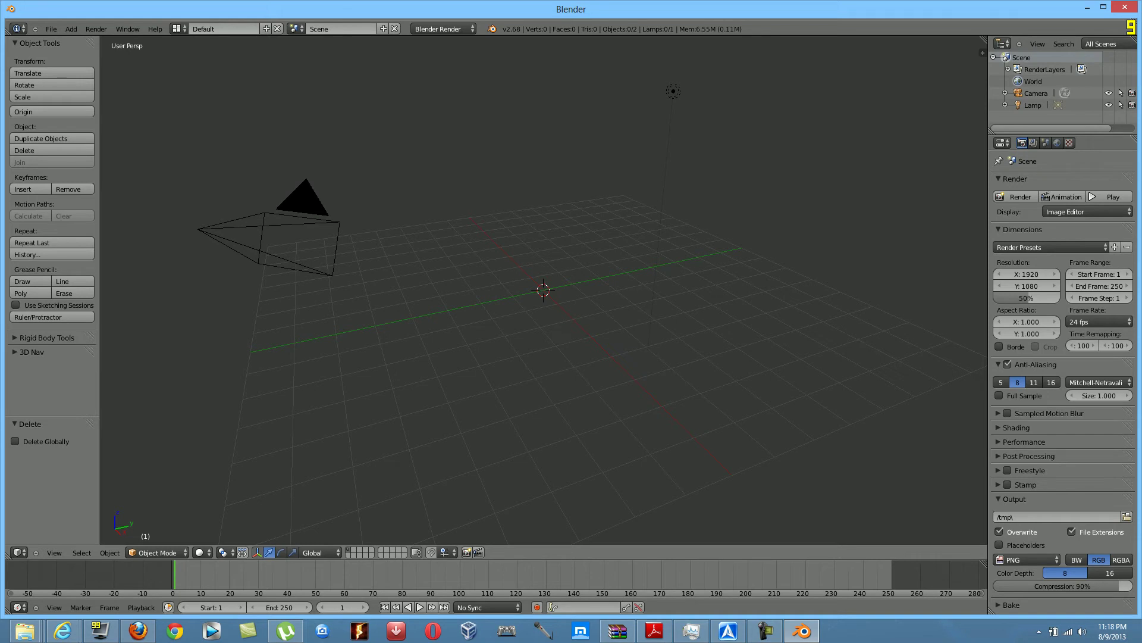
click(71, 29)
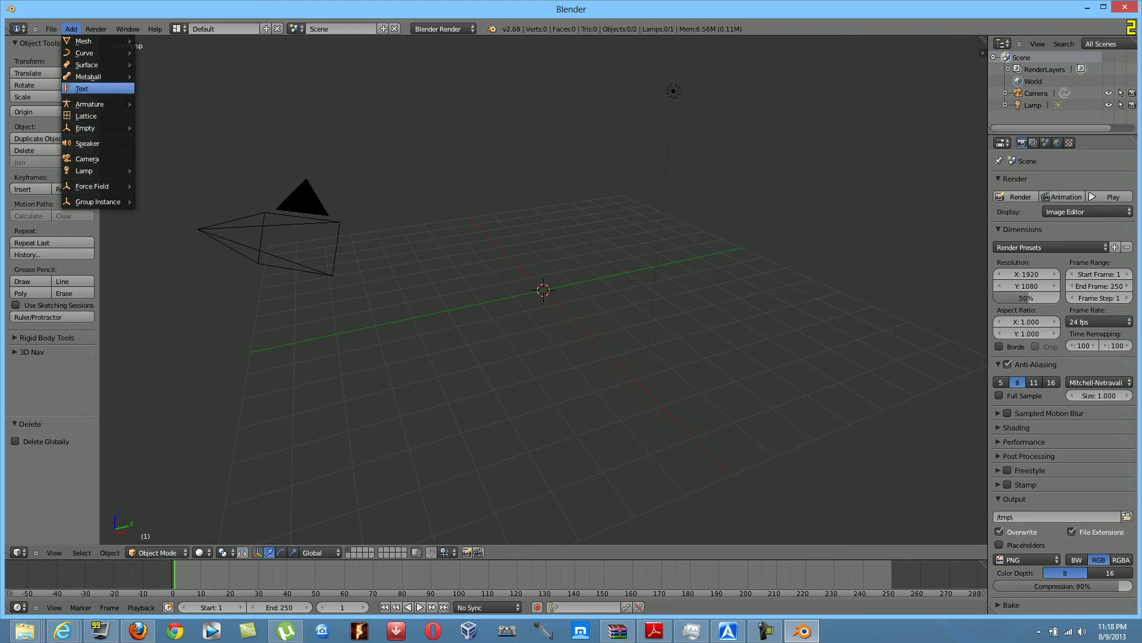
key(Return)
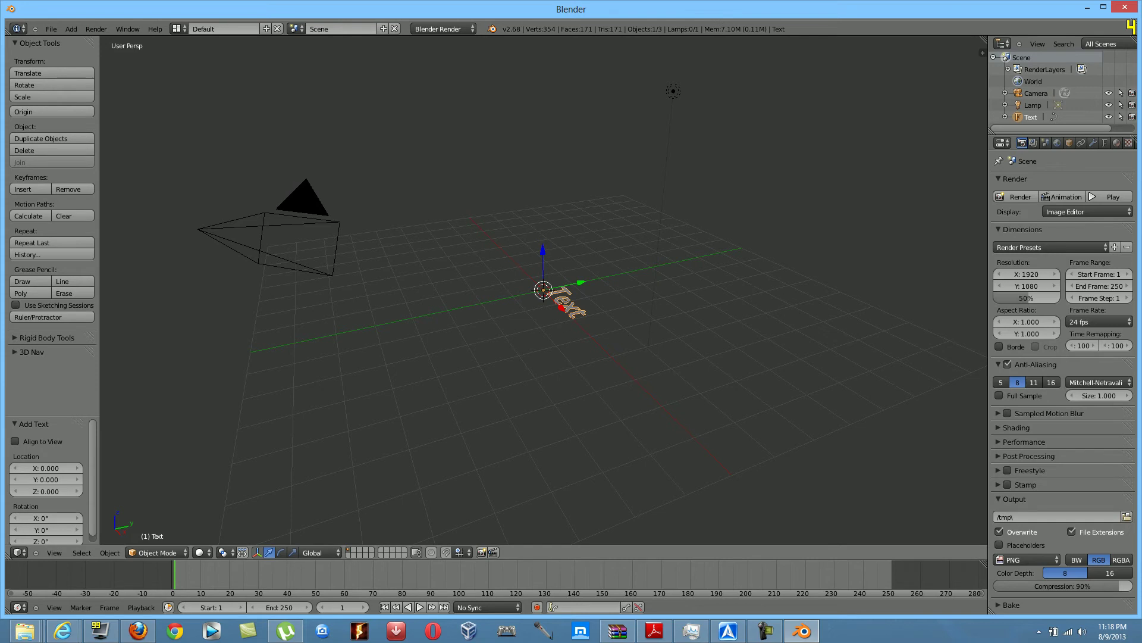
- Put the text object into edit mode and erase its default word
middle_drag(506, 310, 590, 340)
middle_drag(732, 363, 745, 423)
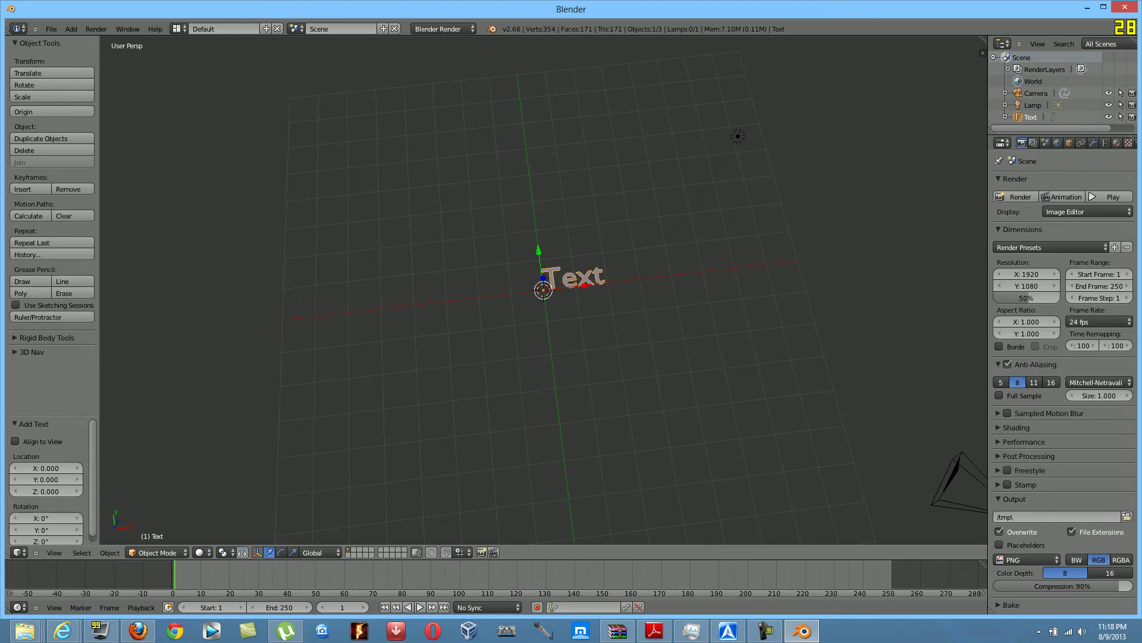
scroll(745, 424, down, 2)
scroll(745, 424, up, 7)
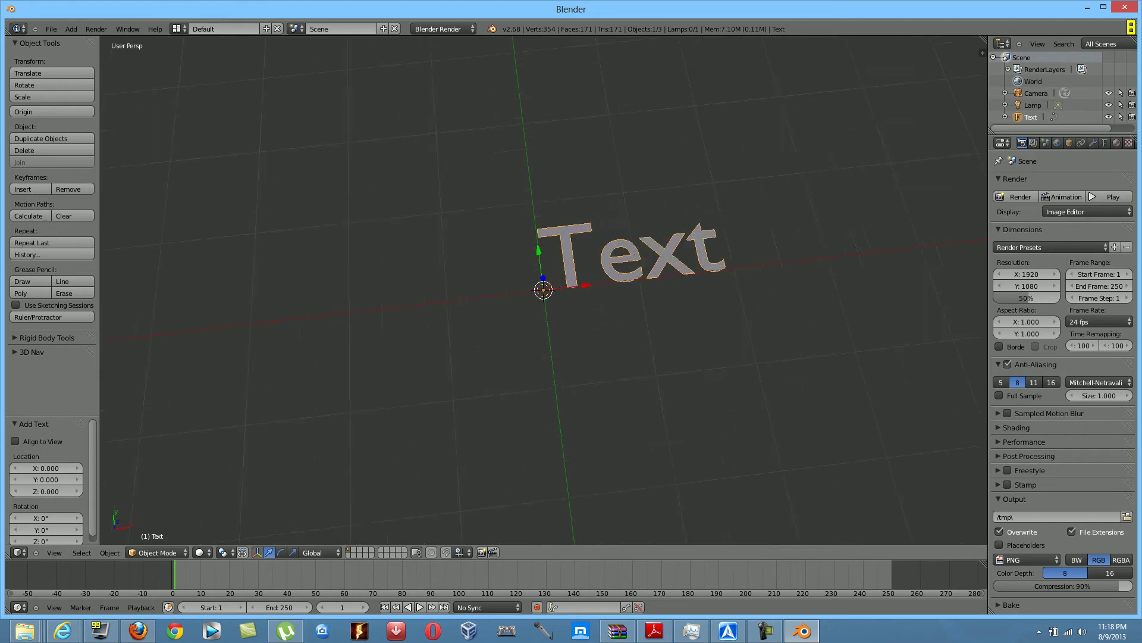
scroll(543, 289, down, 1)
middle_drag(595, 357, 605, 297)
mouse_move(747, 421)
middle_down()
mouse_move(746, 403)
mouse_move(747, 432)
middle_up()
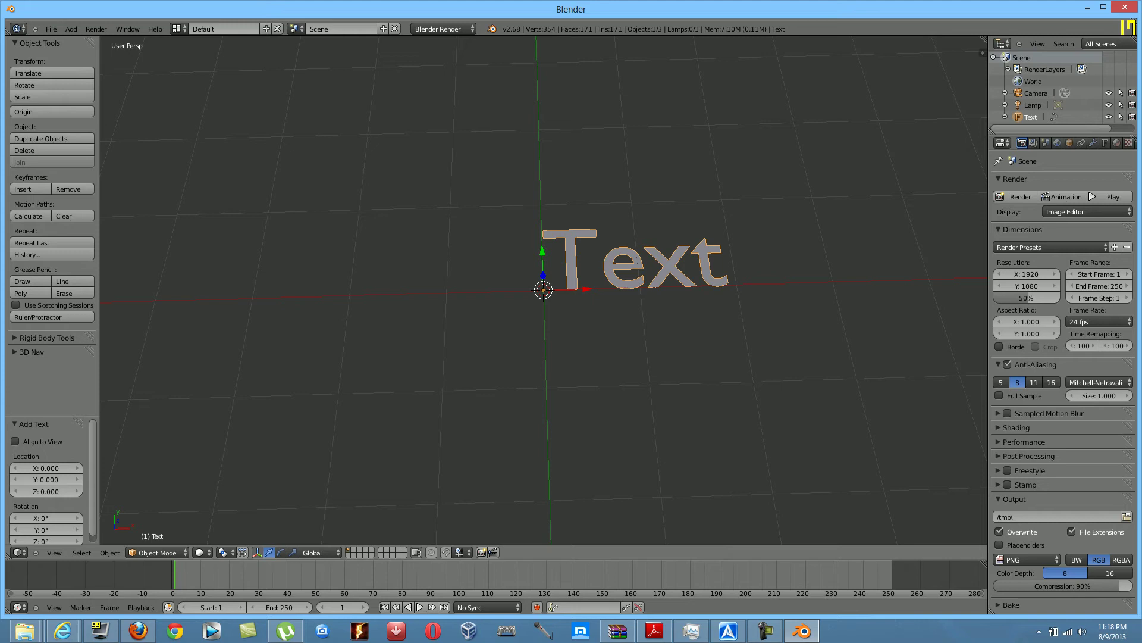
key(Tab)
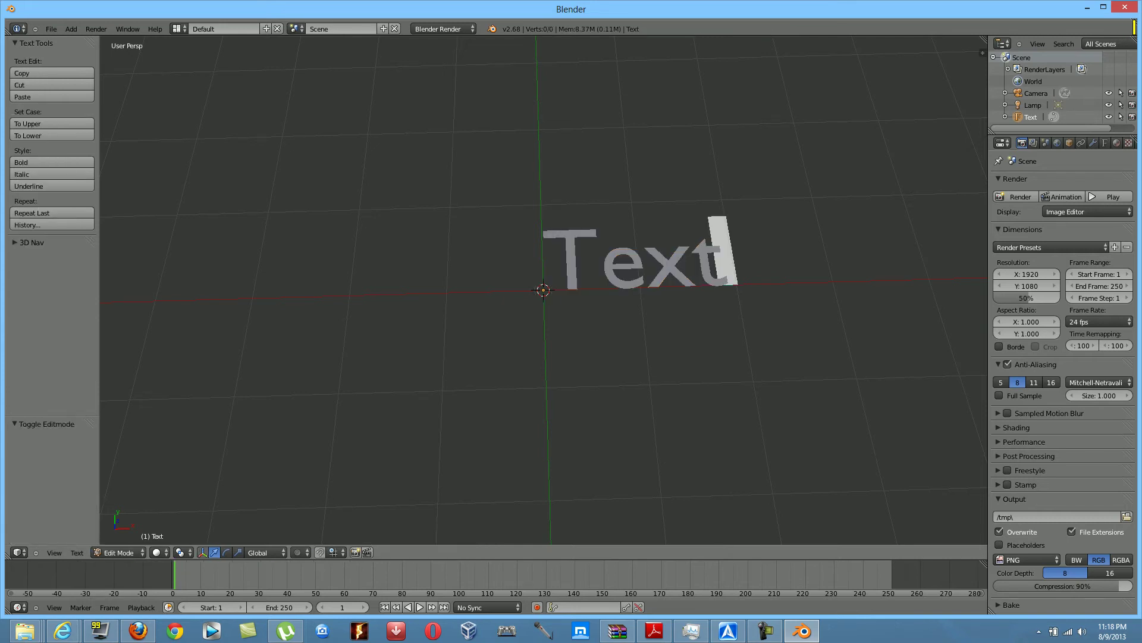
key(BackSpace)
key(BackSpace)
key(BackSpace)
key(BackSpace)
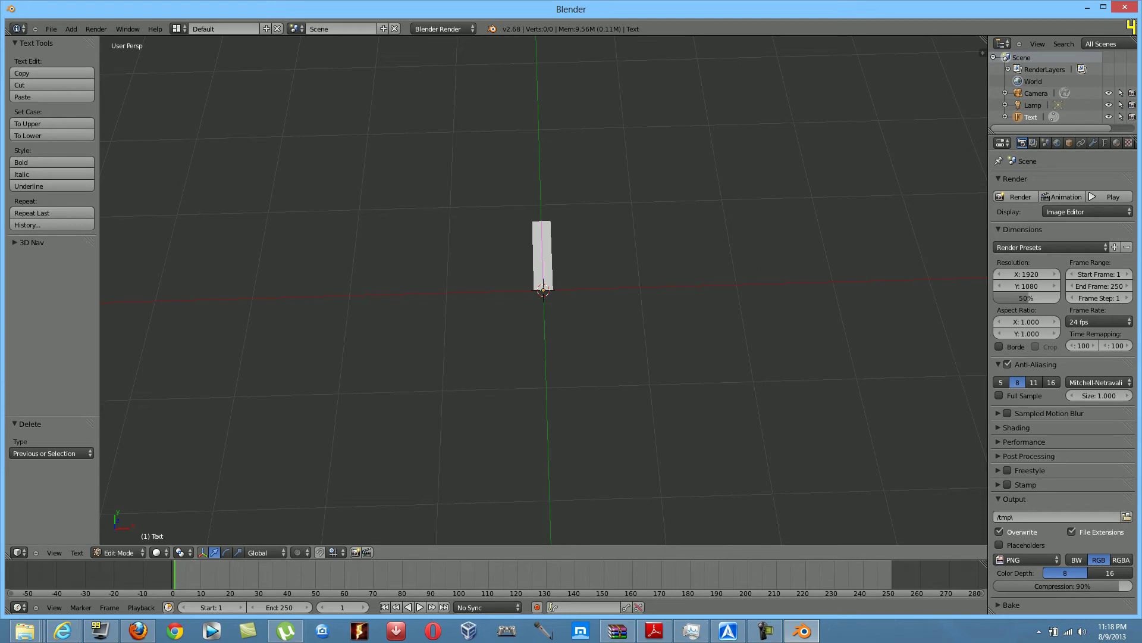
- Enter the creator's first name followed by "ProHD" as the text and return to object mode
text(James)
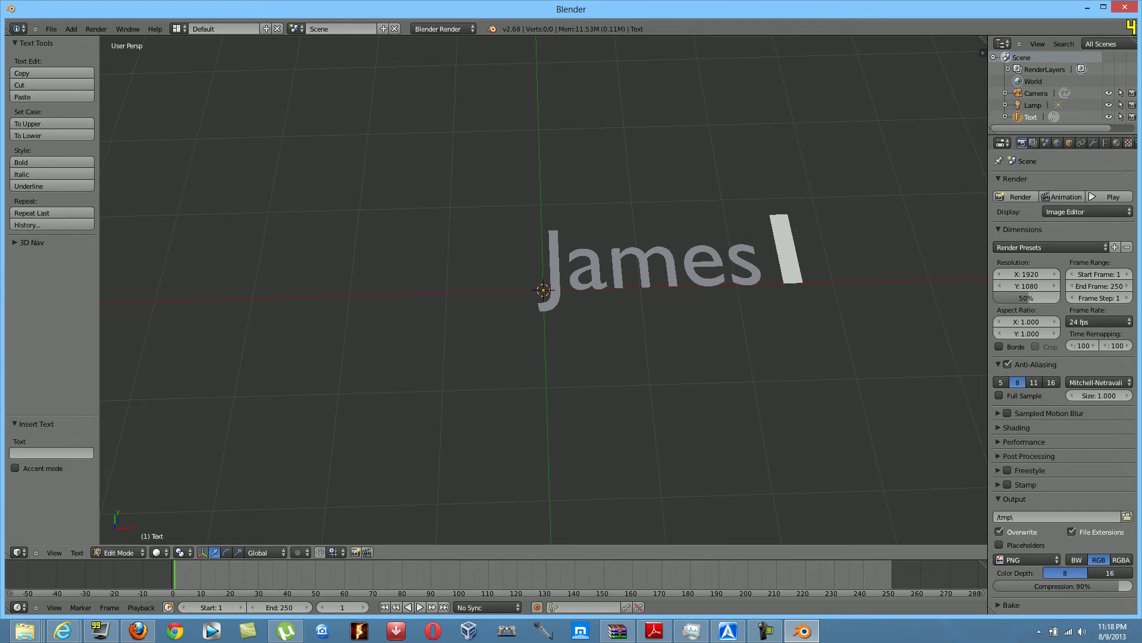
text(p)
key(BackSpace)
text(Pt)
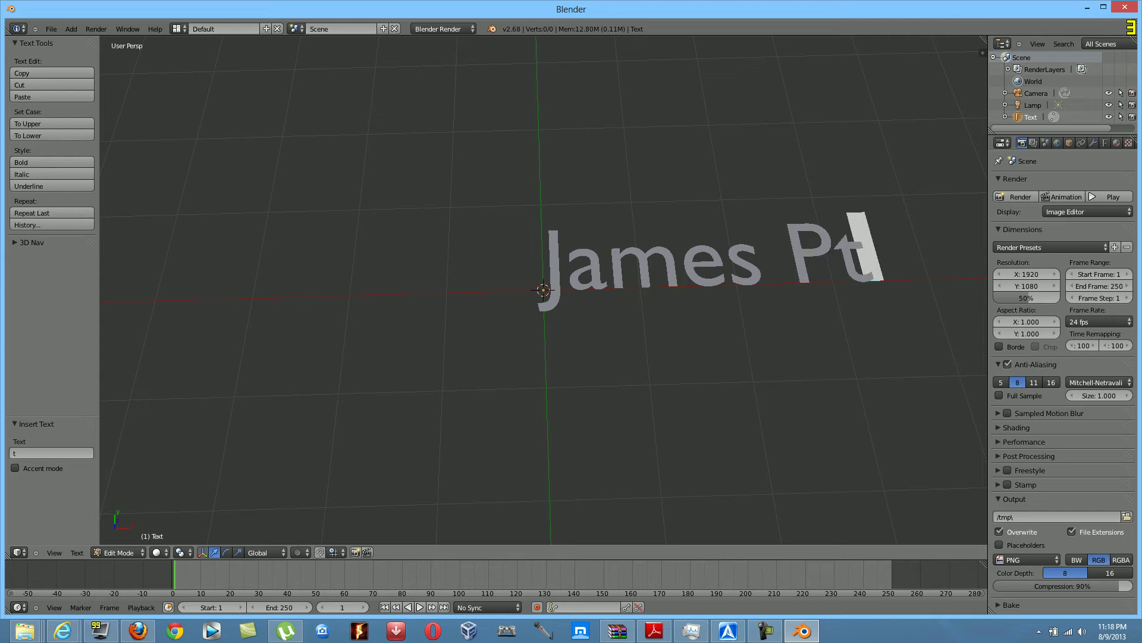
text(o)
key(BackSpace)
key(BackSpace)
text(ro)
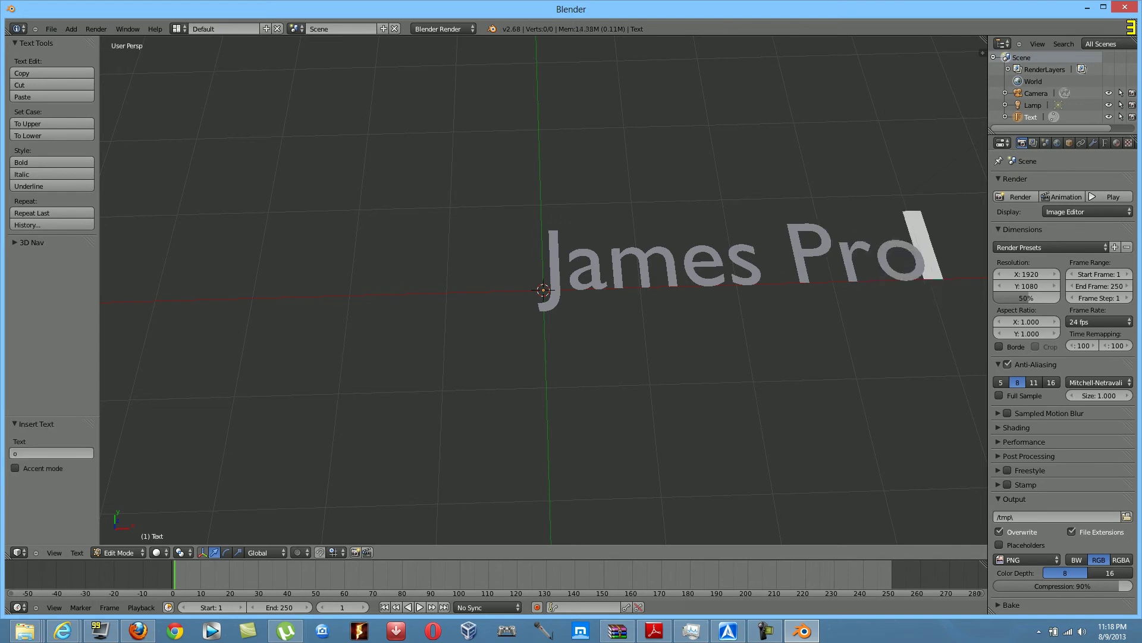
text(HD)
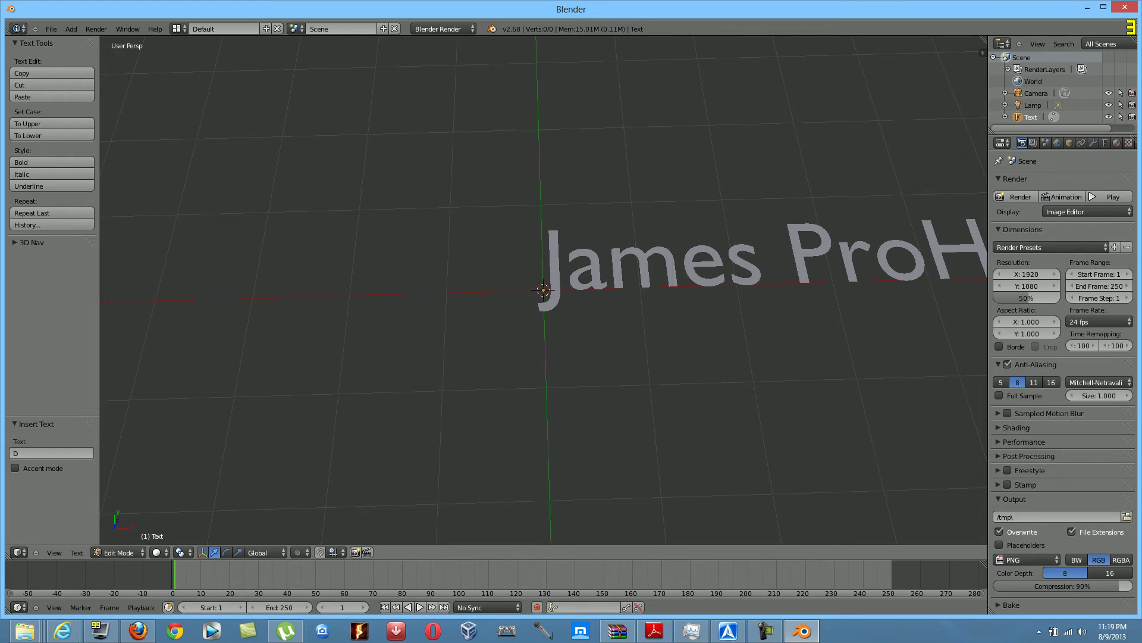
middle_drag(535, 298, 539, 242)
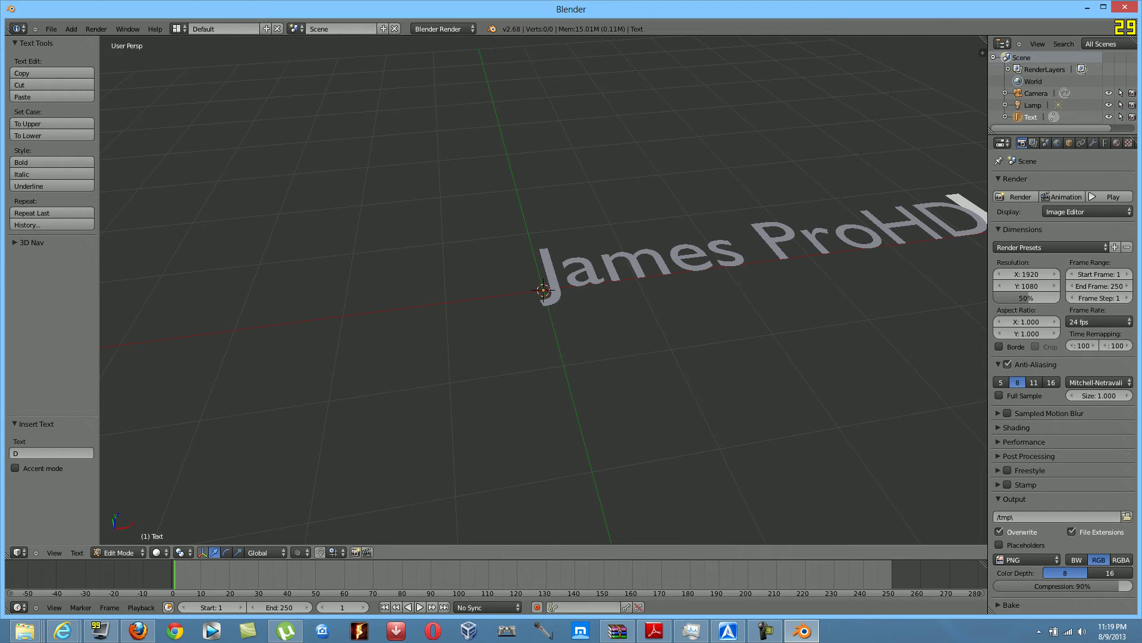
key(Tab)
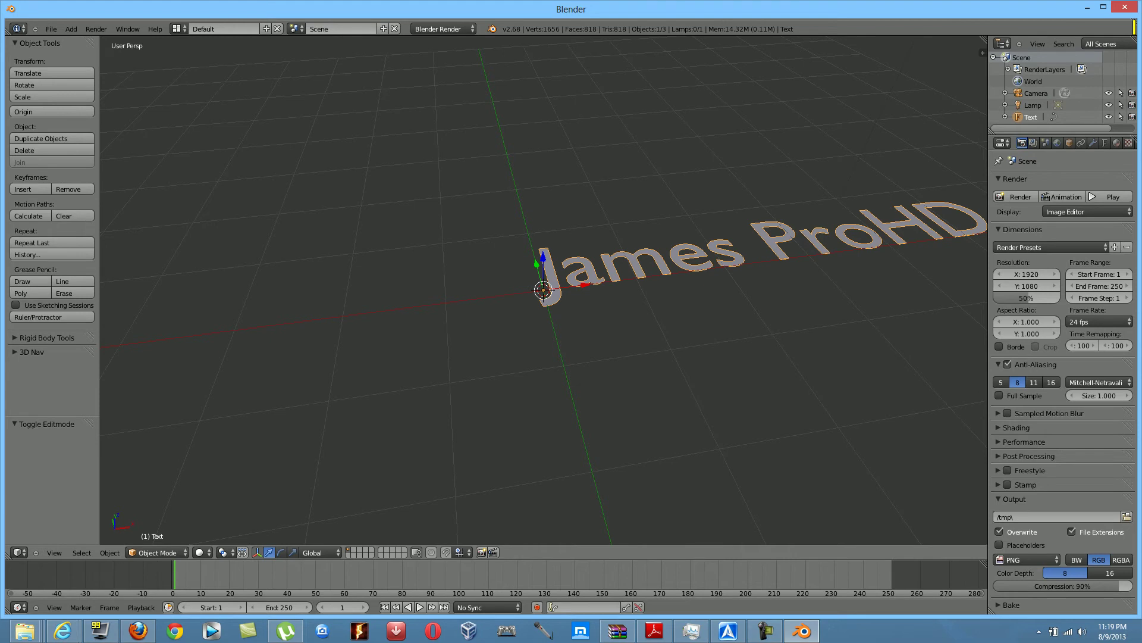
- Stand the text upright by rotating it about the X axis by about 81.4° and a further 8.5°
middle_drag(571, 333, 648, 302)
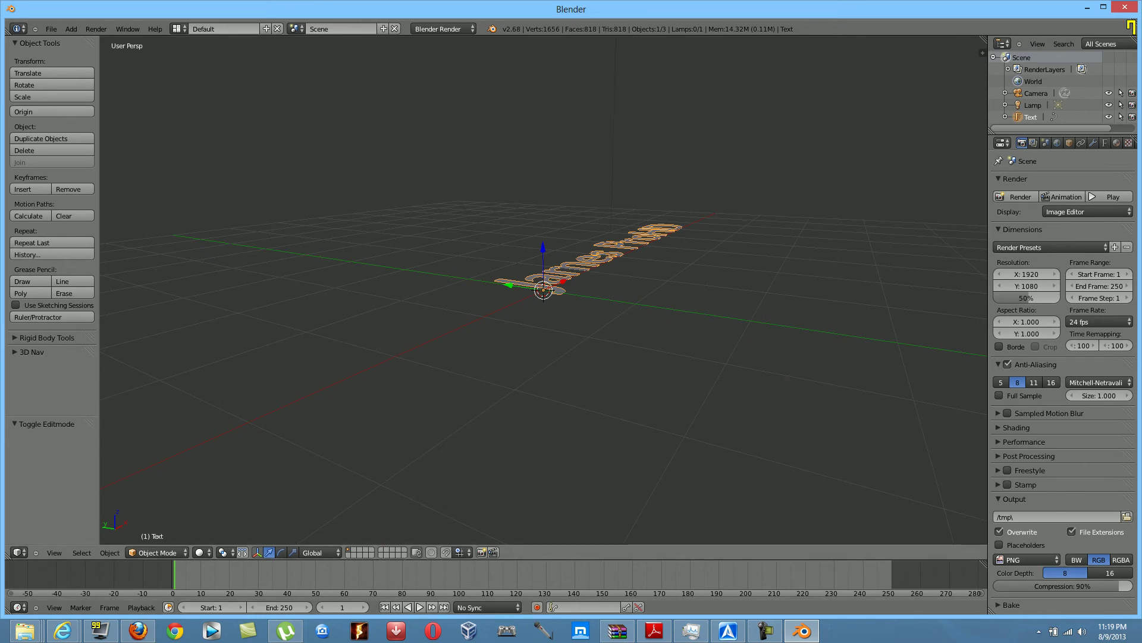
click(281, 552)
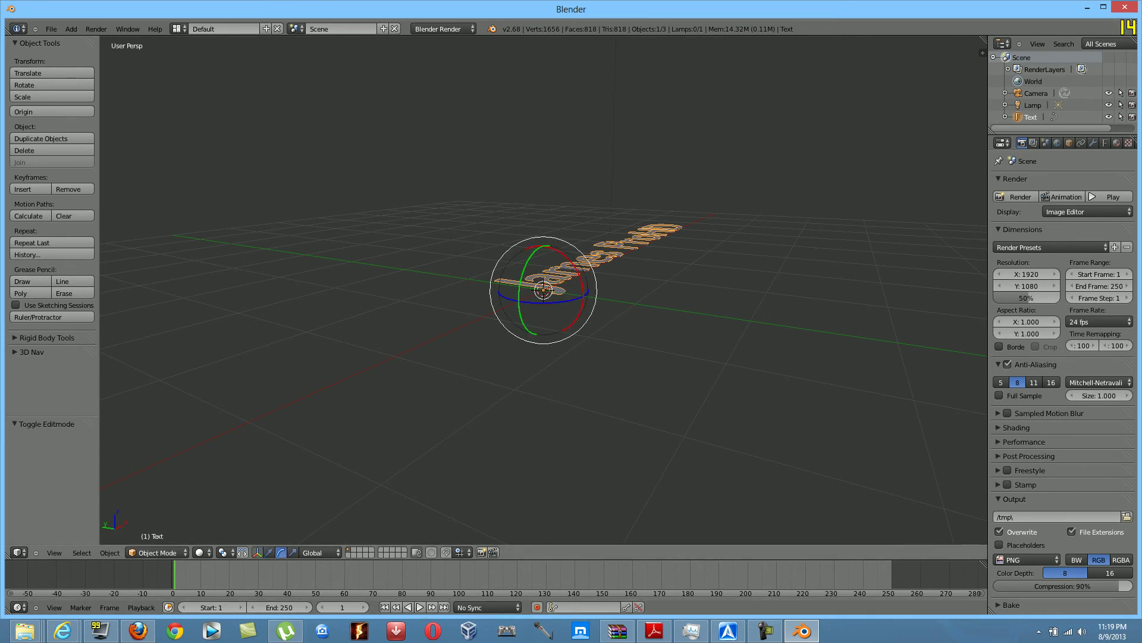
drag(573, 262, 660, 387)
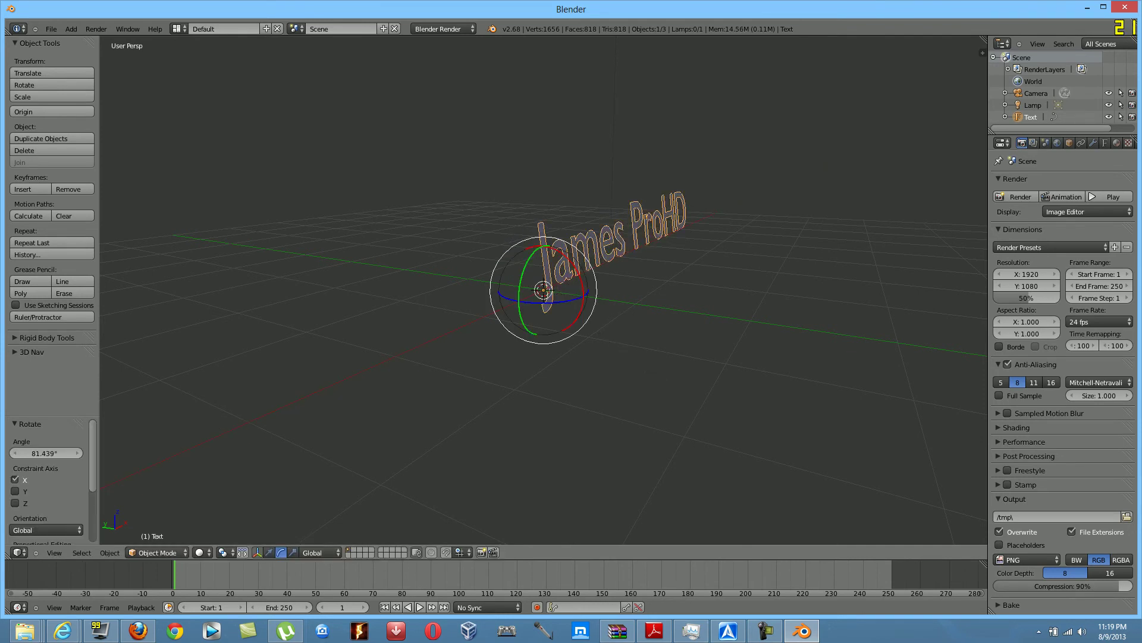
drag(547, 248, 564, 258)
- Show the text object's font and geometry properties in a wider area and set the bevel depth to 0.9
middle_drag(565, 259, 512, 254)
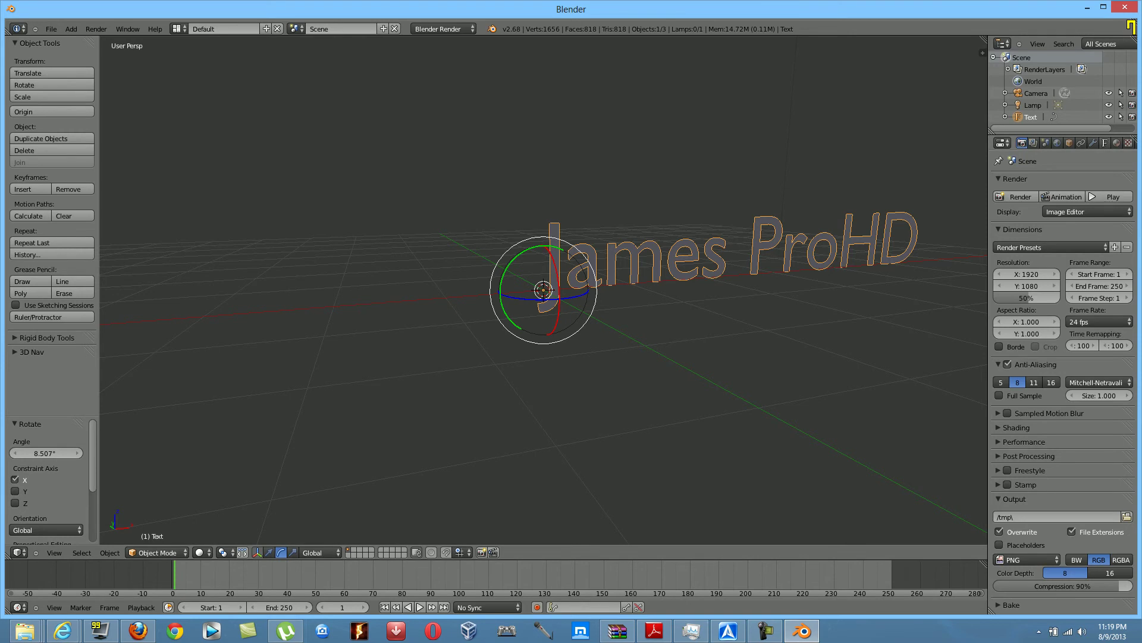
click(1105, 143)
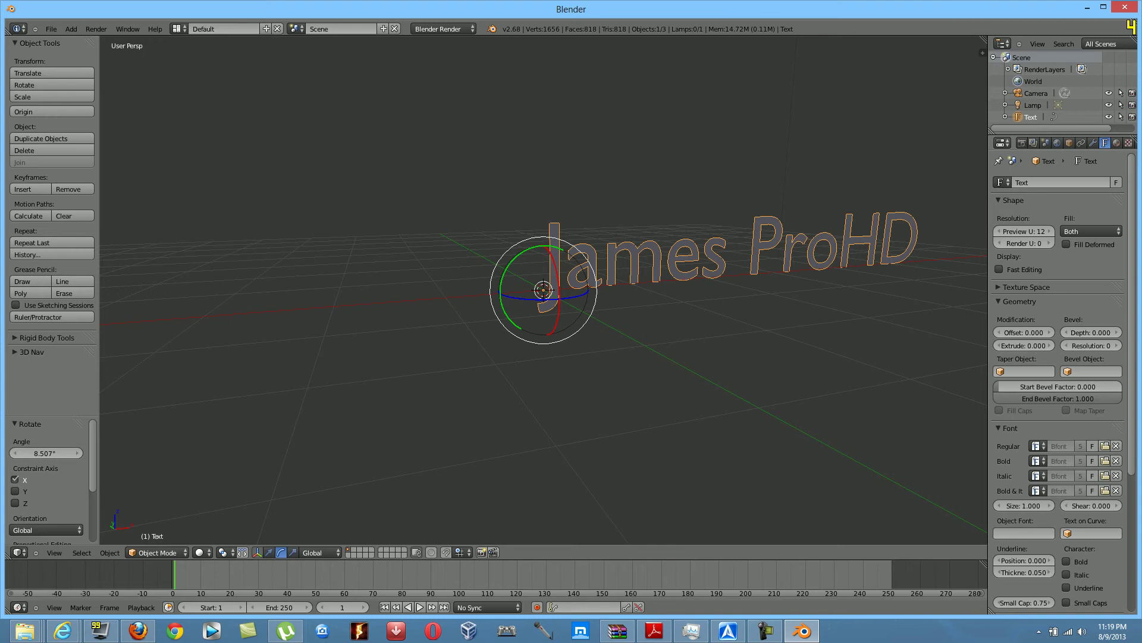
drag(989, 357, 948, 357)
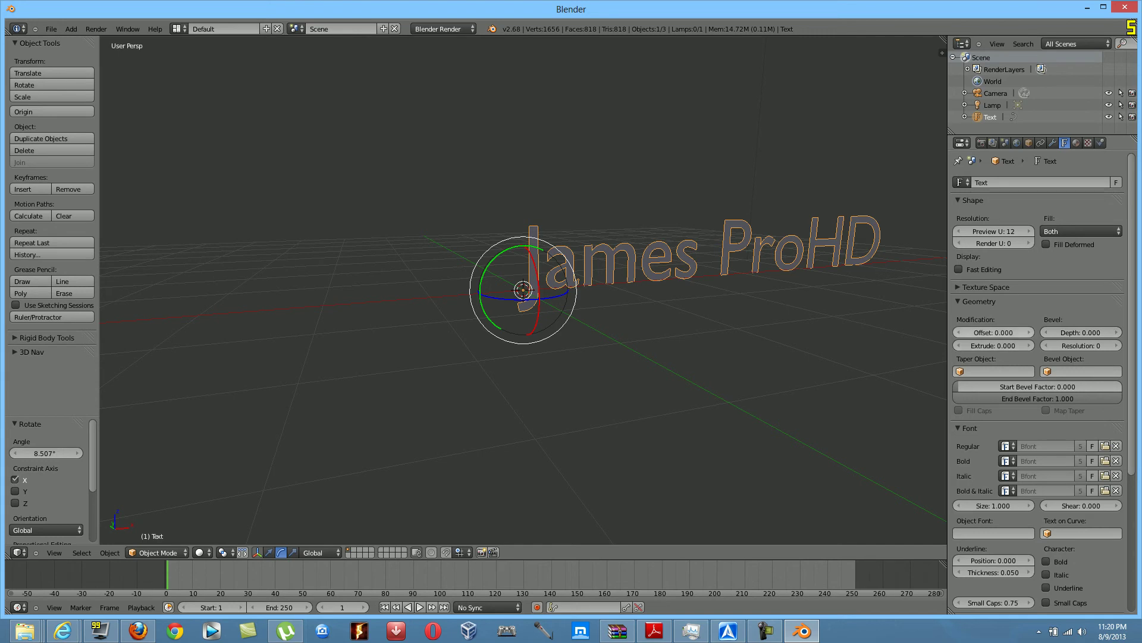
click(1079, 333)
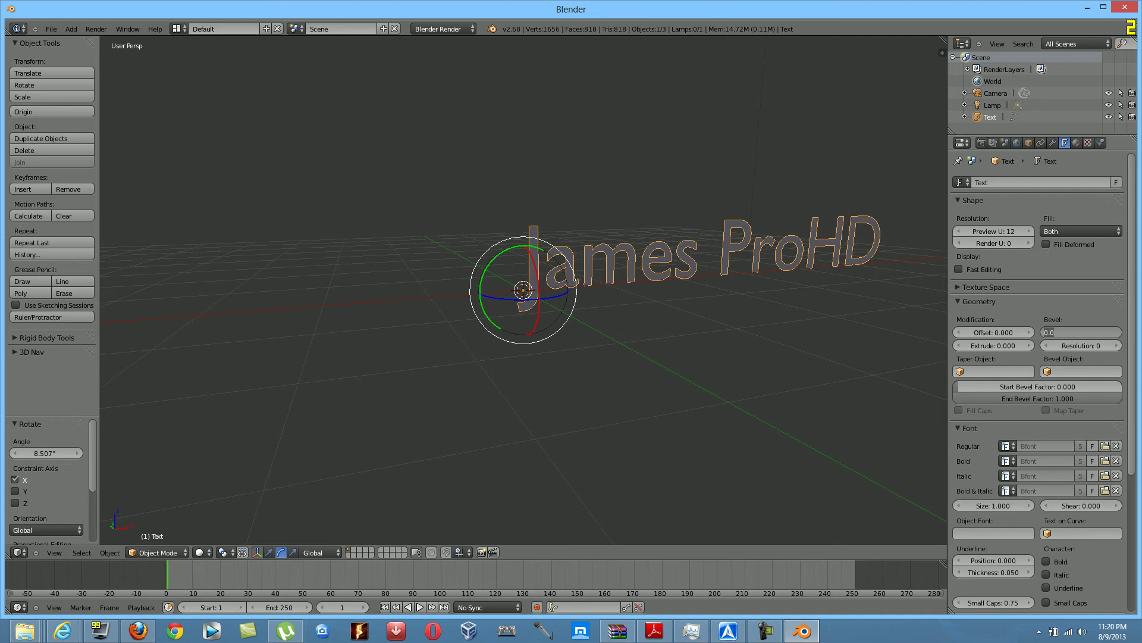
text(0.9)
key(Return)
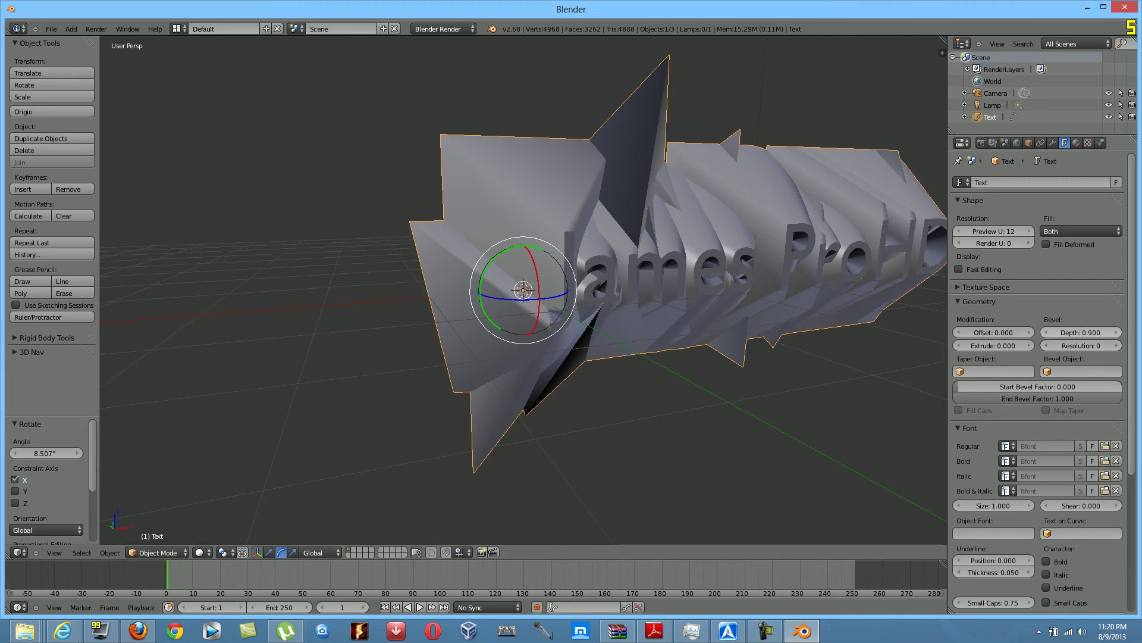
- Reduce the text's bevel depth to 0.090
click(1081, 333)
key(BackSpace)
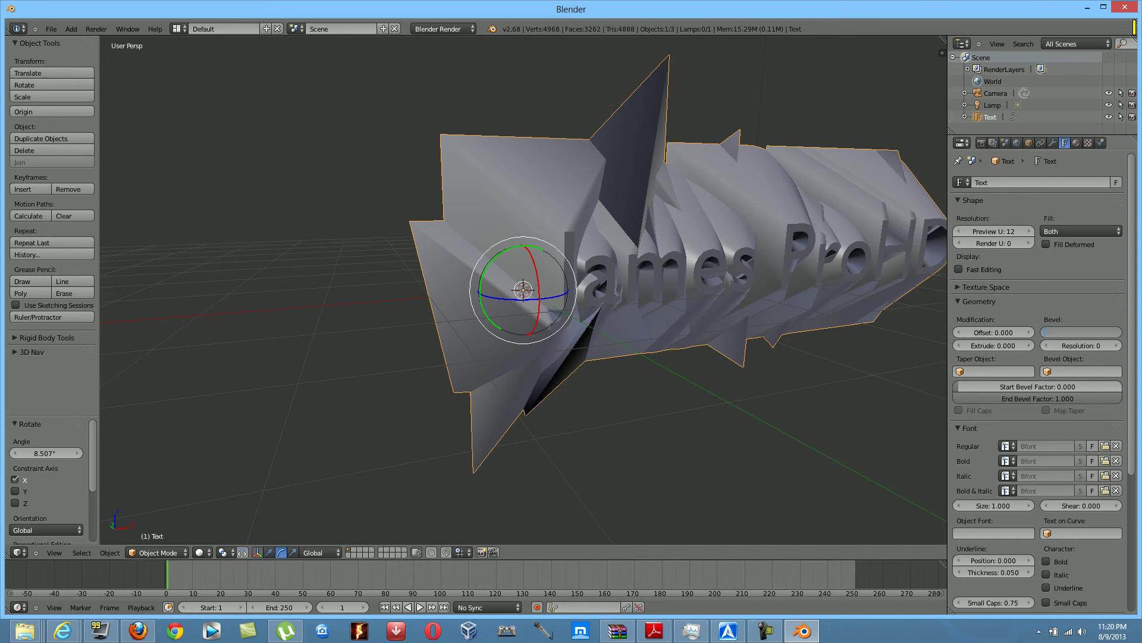
text(0.090)
key(Return)
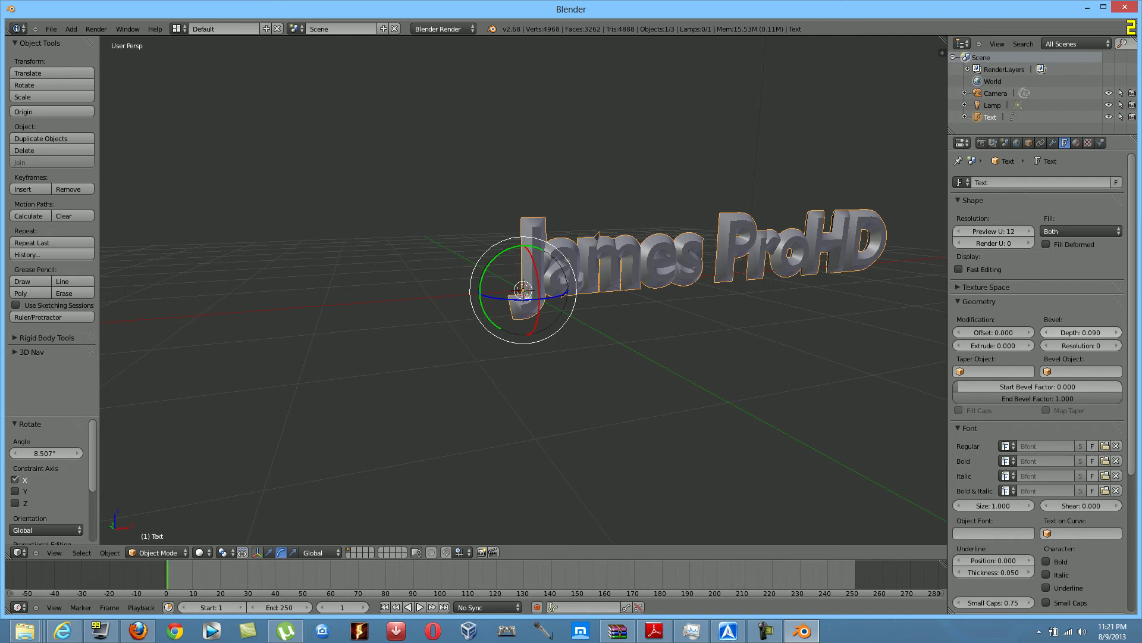
- Set the text's bevel depth to 0.03
click(1081, 333)
text(0)
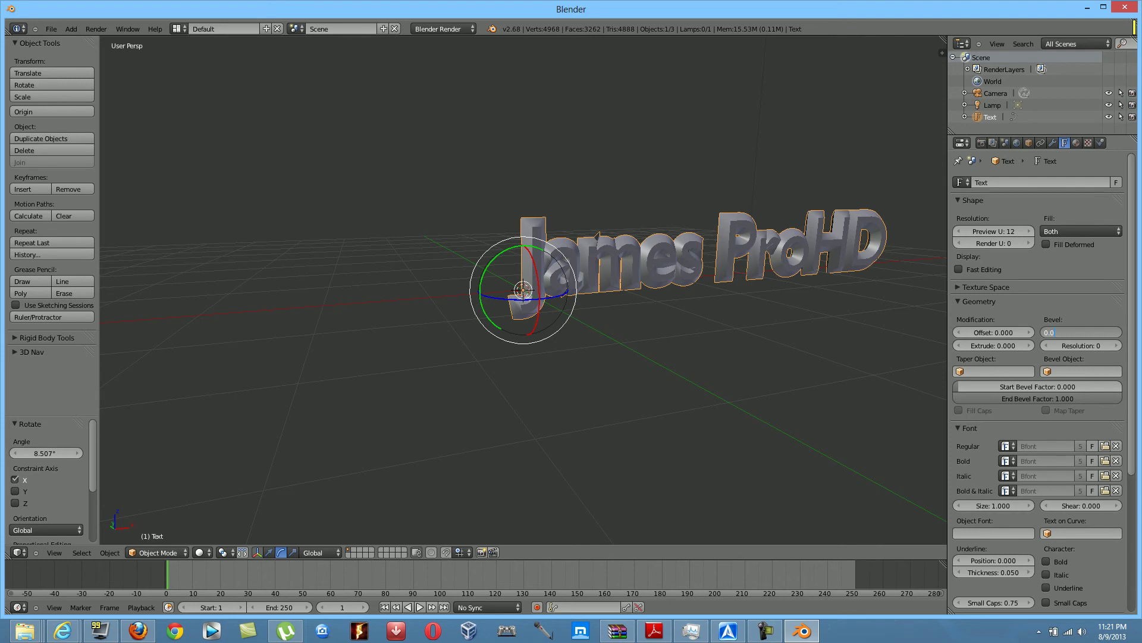
text(.03)
key(Return)
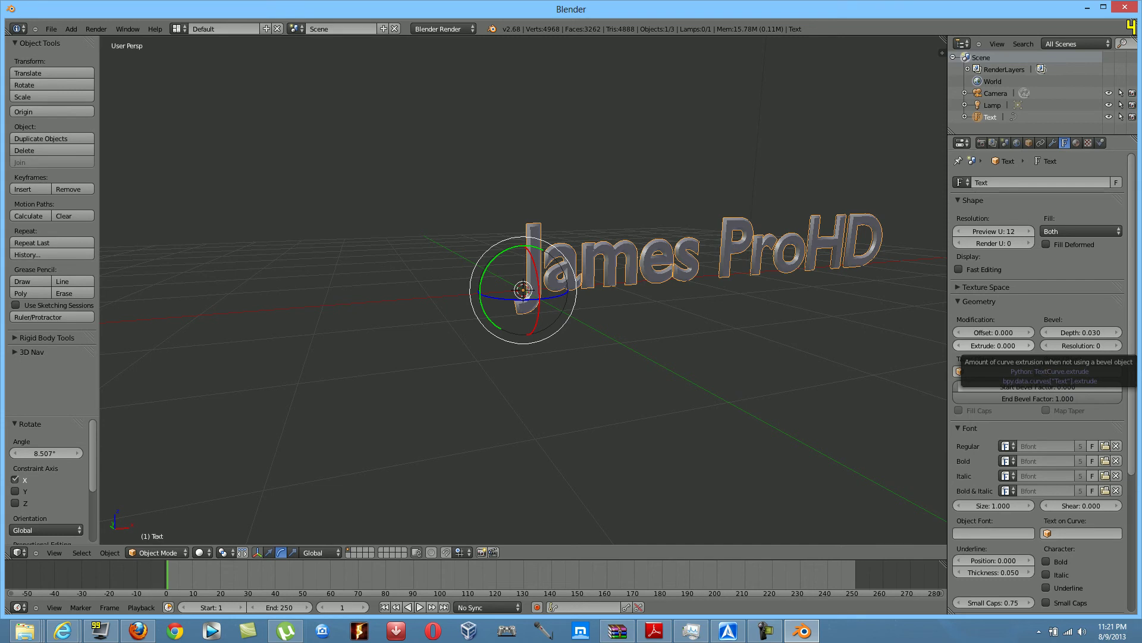
- Set the text's extrusion to 0.020
click(994, 345)
text(0.0)
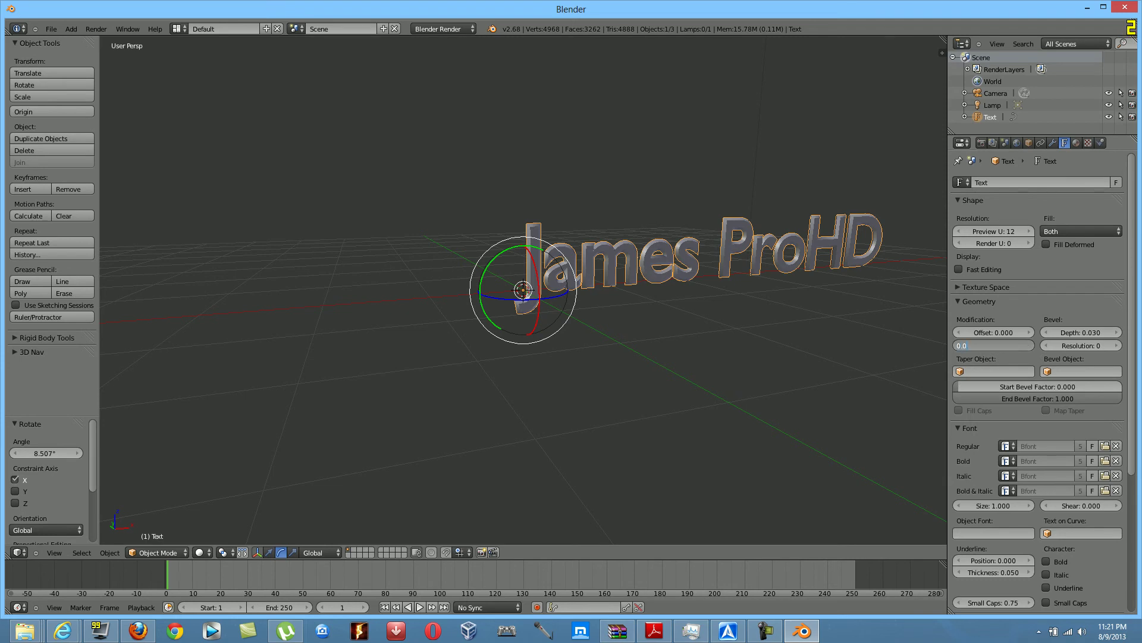
text(20)
key(Return)
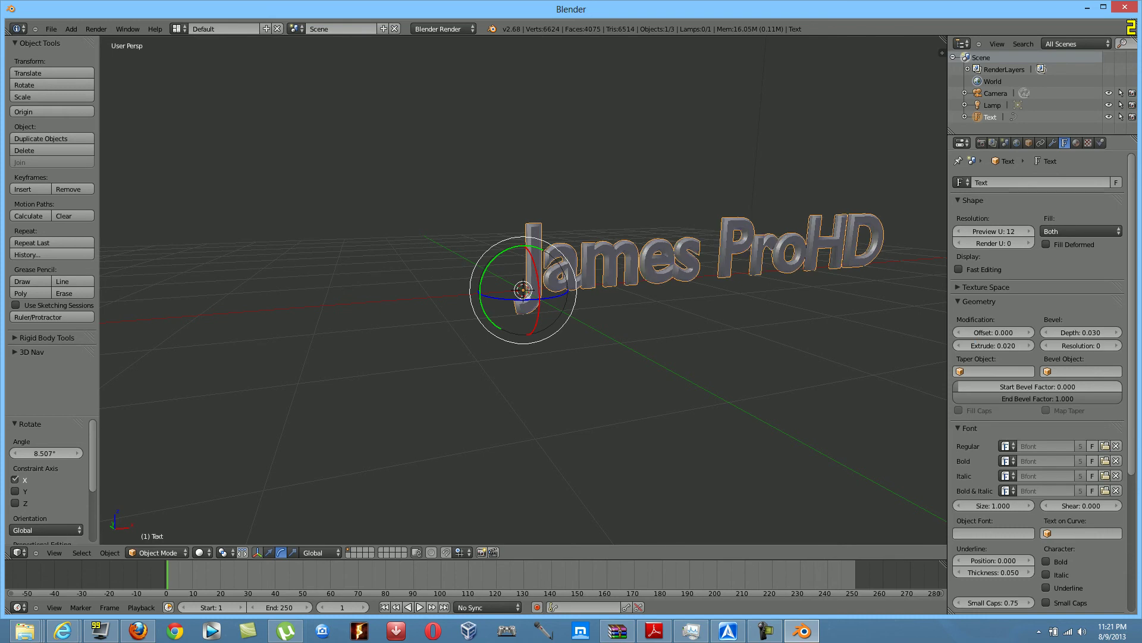
- Adjust the text's extrusion and set it to 1
click(959, 346)
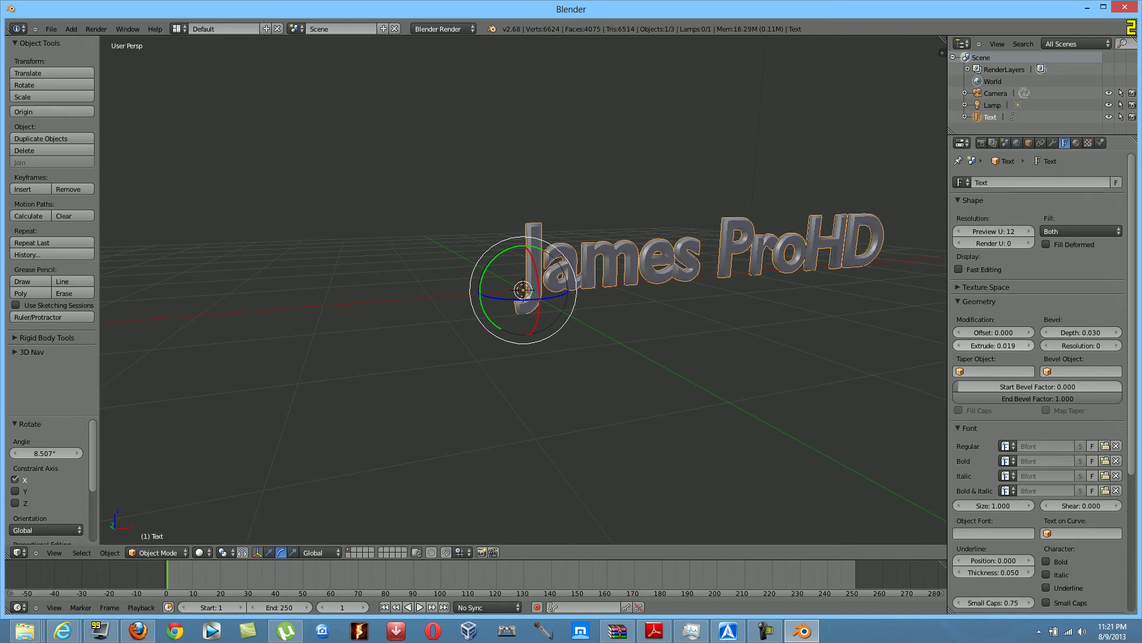
click(1029, 345)
drag(993, 346, 1004, 345)
click(1004, 345)
text(1.47)
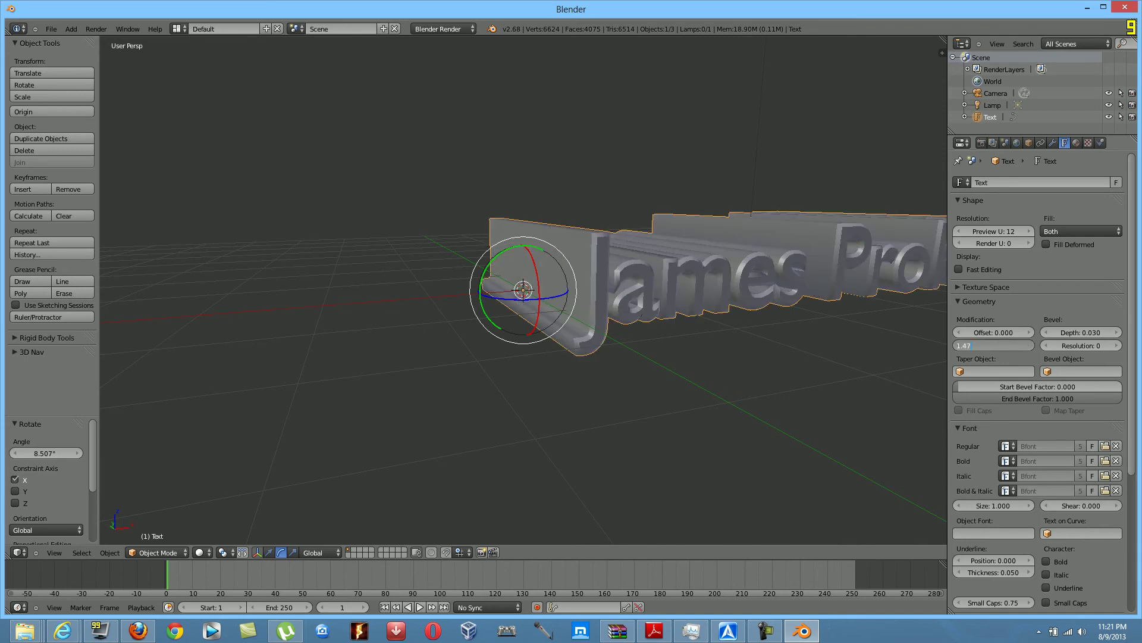
key(BackSpace)
text(1)
key(BackSpace)
key(Return)
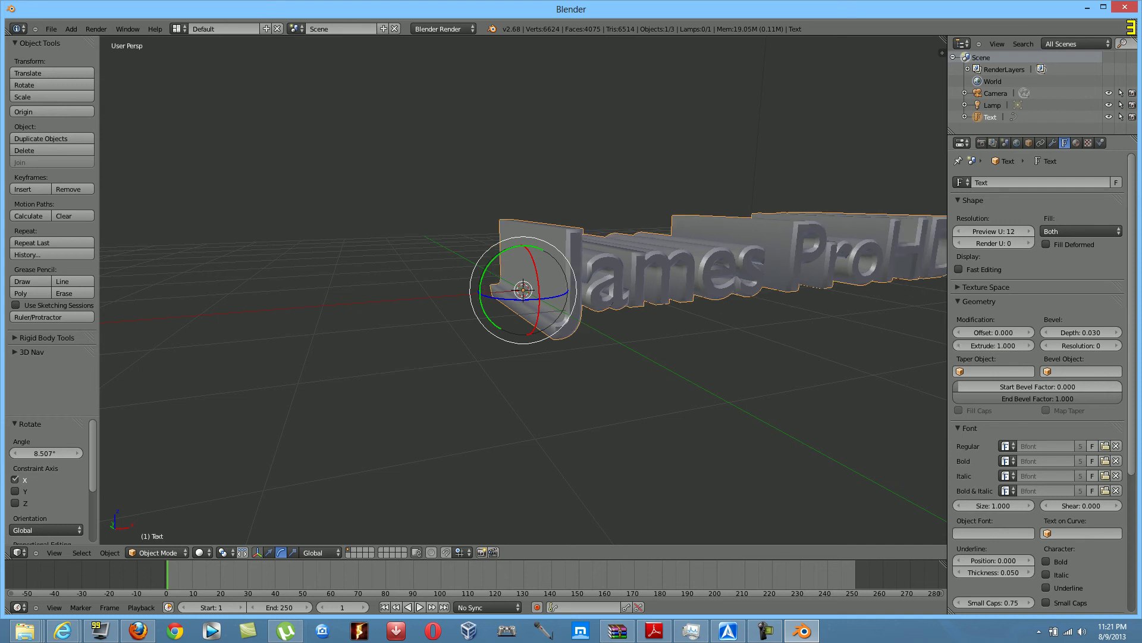
- View the extruded text from its front side and render the current frame
middle_drag(476, 298, 533, 297)
middle_drag(714, 357, 938, 357)
middle_drag(535, 357, 571, 357)
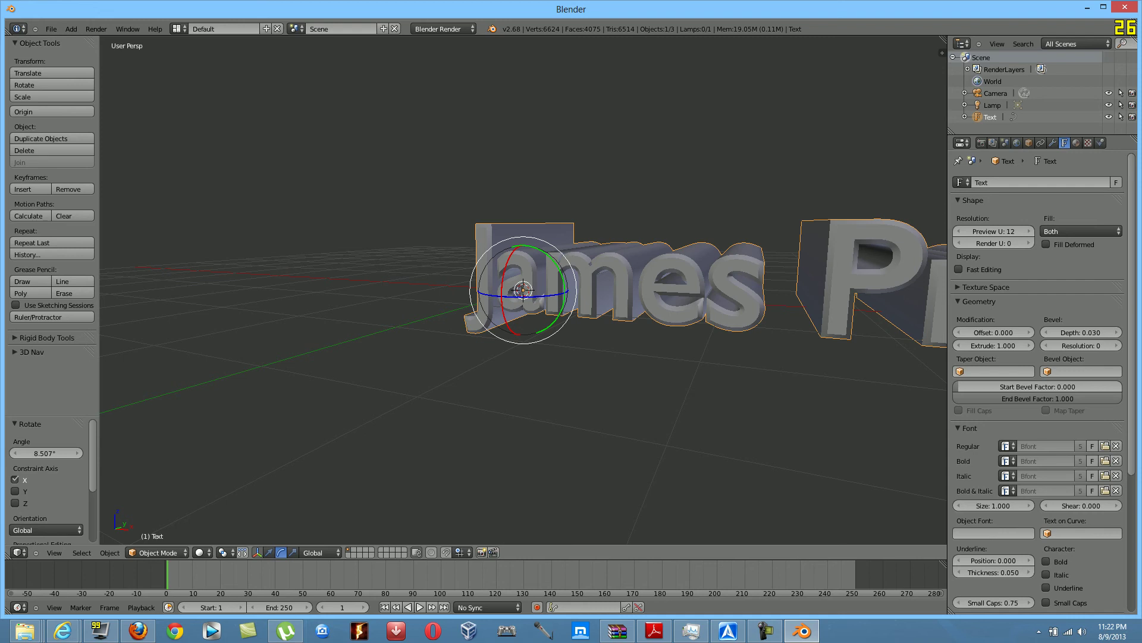
key(F12)
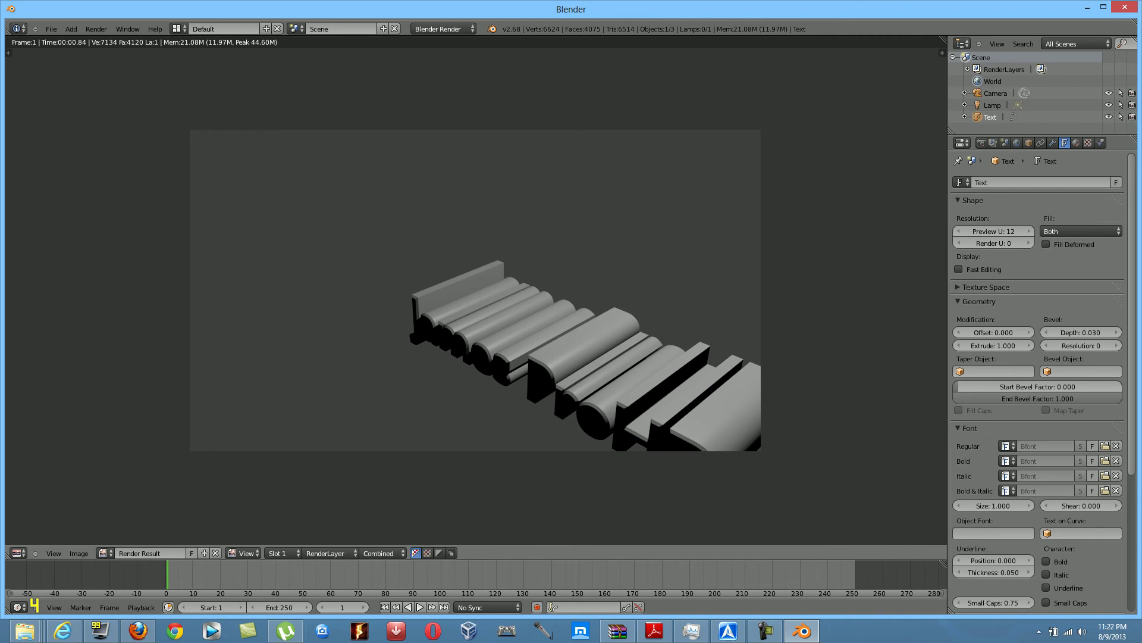
- Inspect the rendered text up close and return to the 3D view
scroll(476, 291, up, 1)
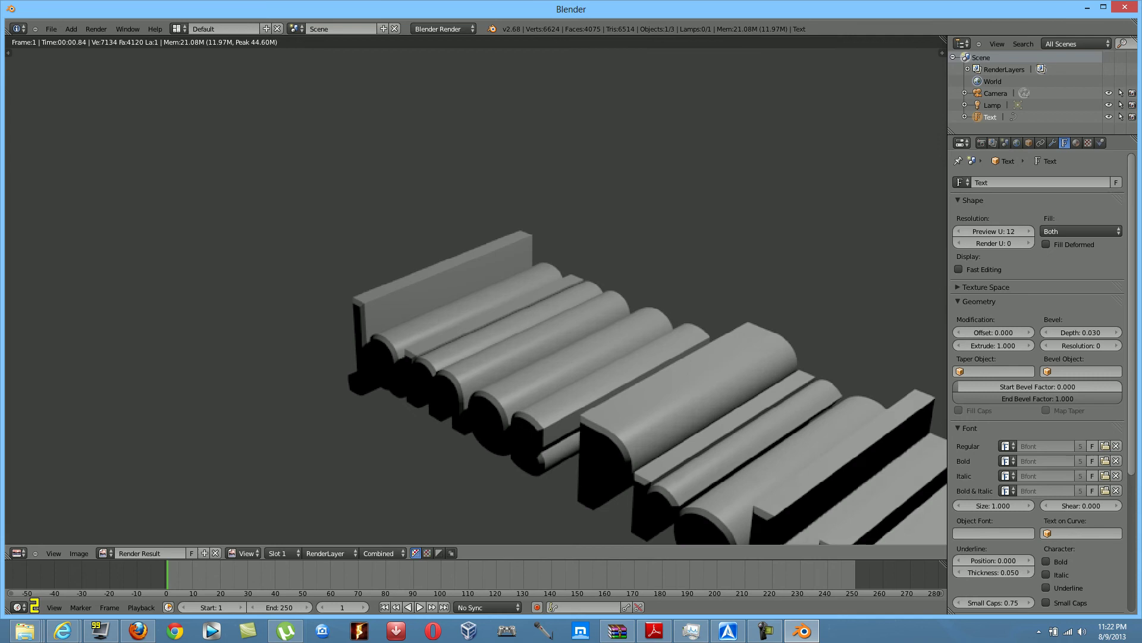
scroll(476, 290, down, 1)
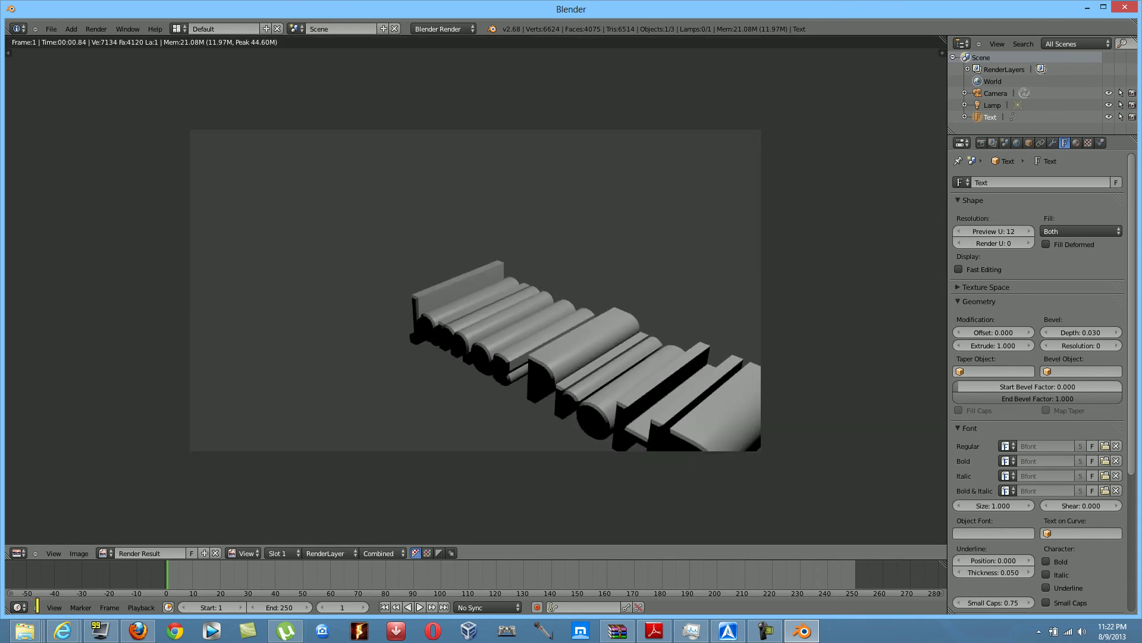
key(Escape)
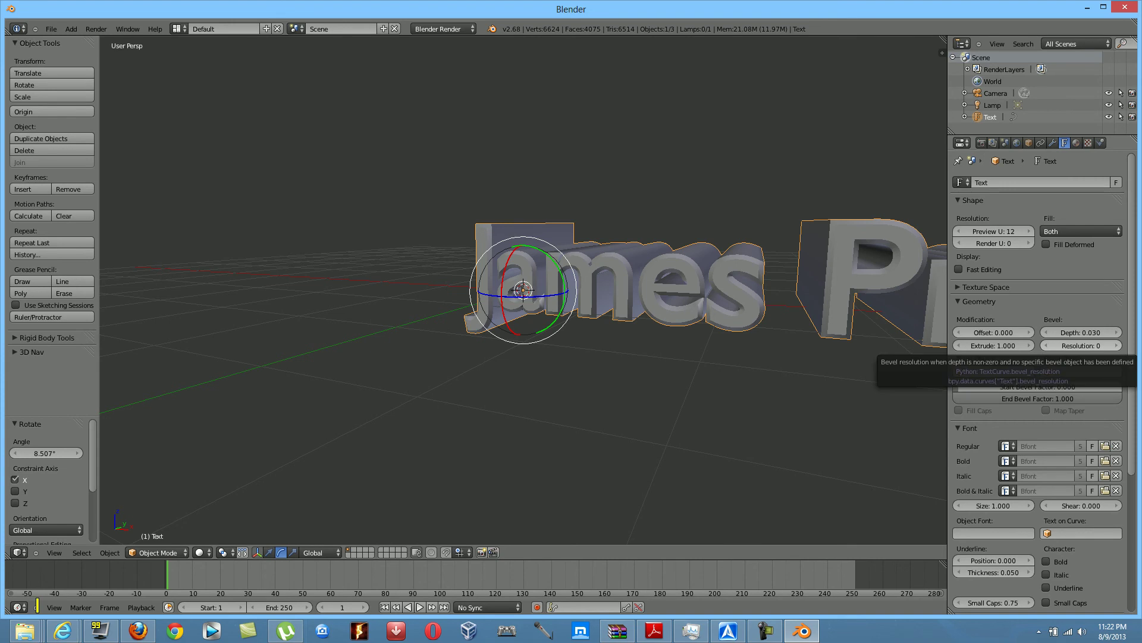
- Set the text's bevel resolution to 9 and look at the rounded letter edges up close
click(1081, 346)
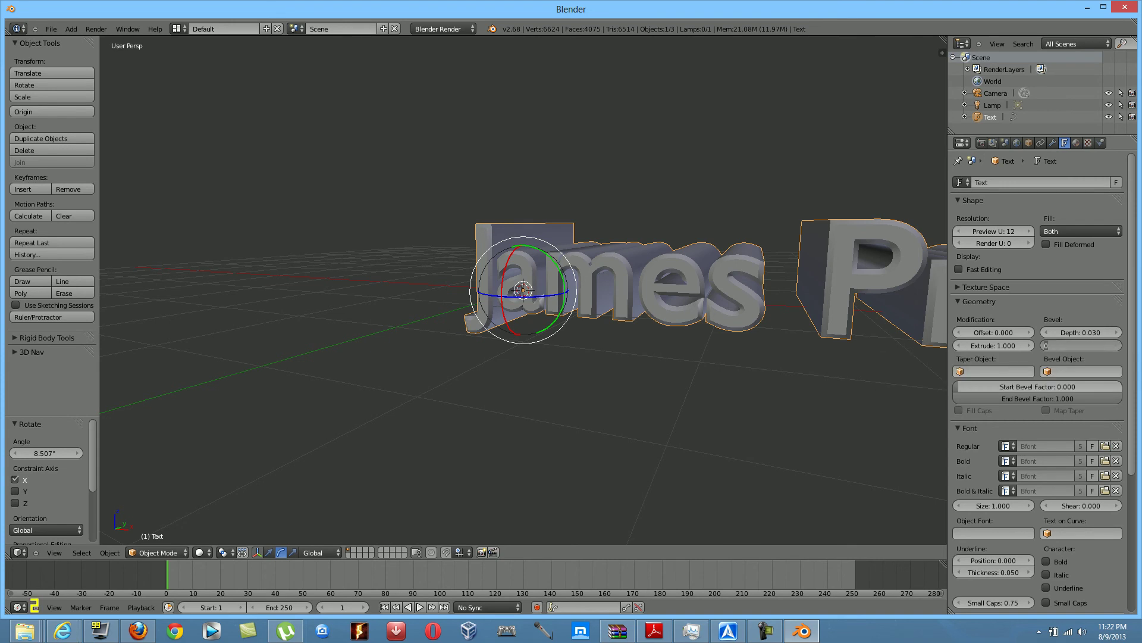
text(9)
key(Return)
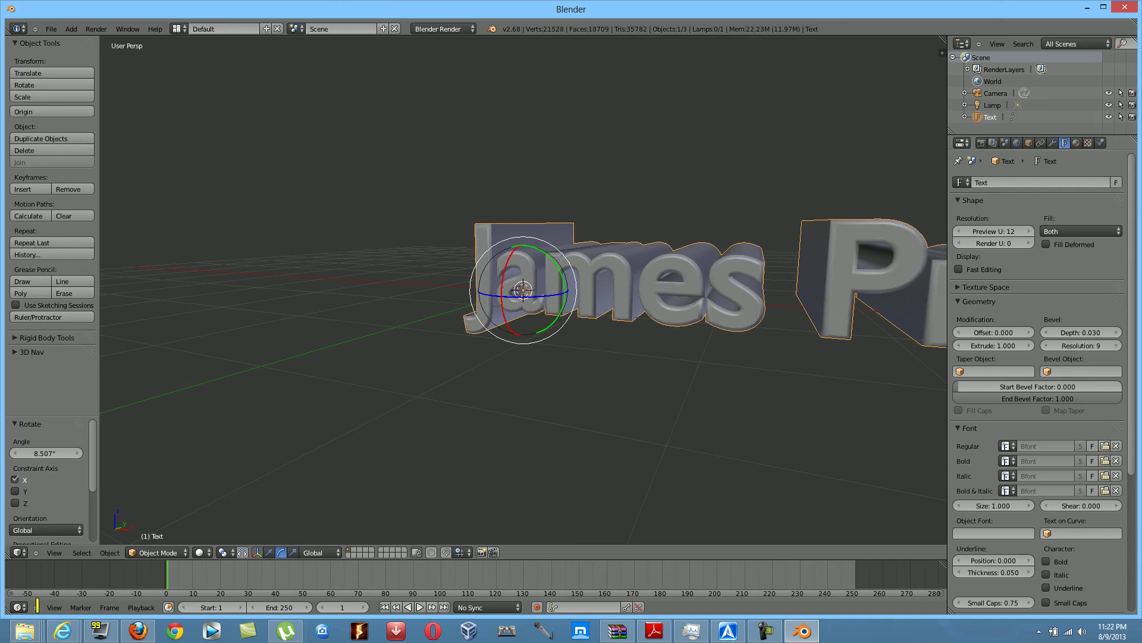
key(4)
key(KP_2)
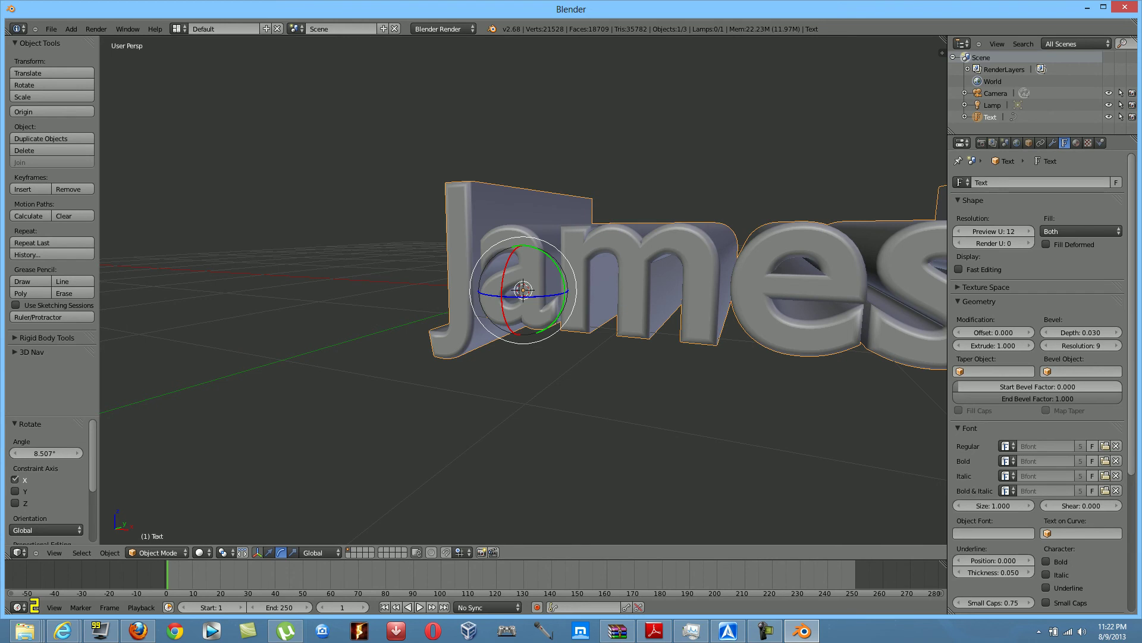
- Reset the text's bevel resolution to 0 for comparison and set it to 10
click(1081, 346)
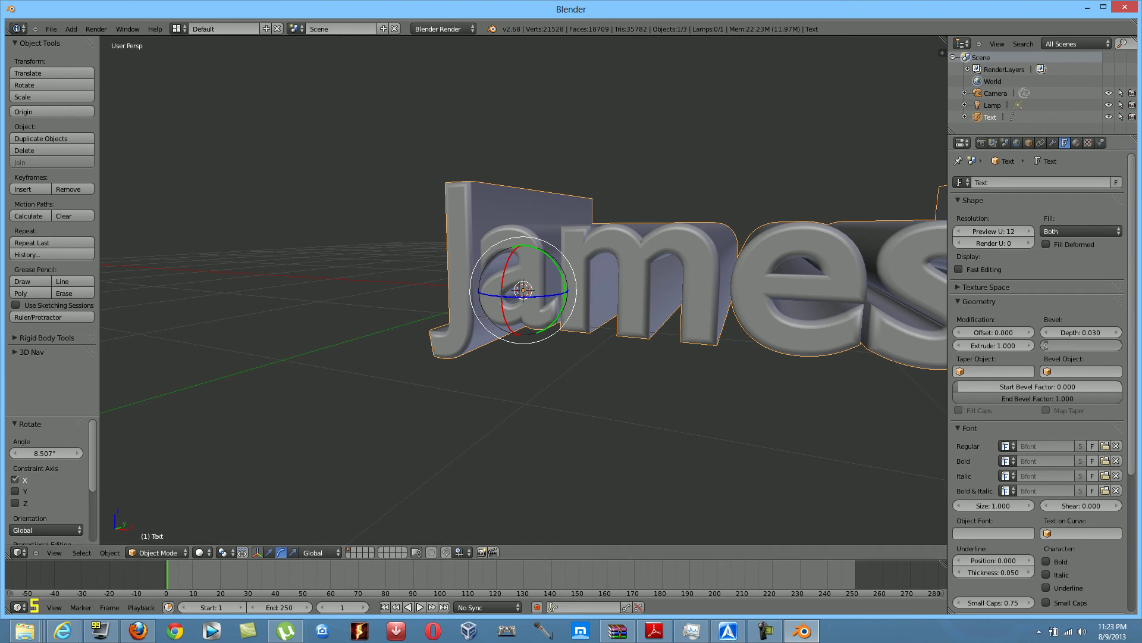
text(0)
key(Return)
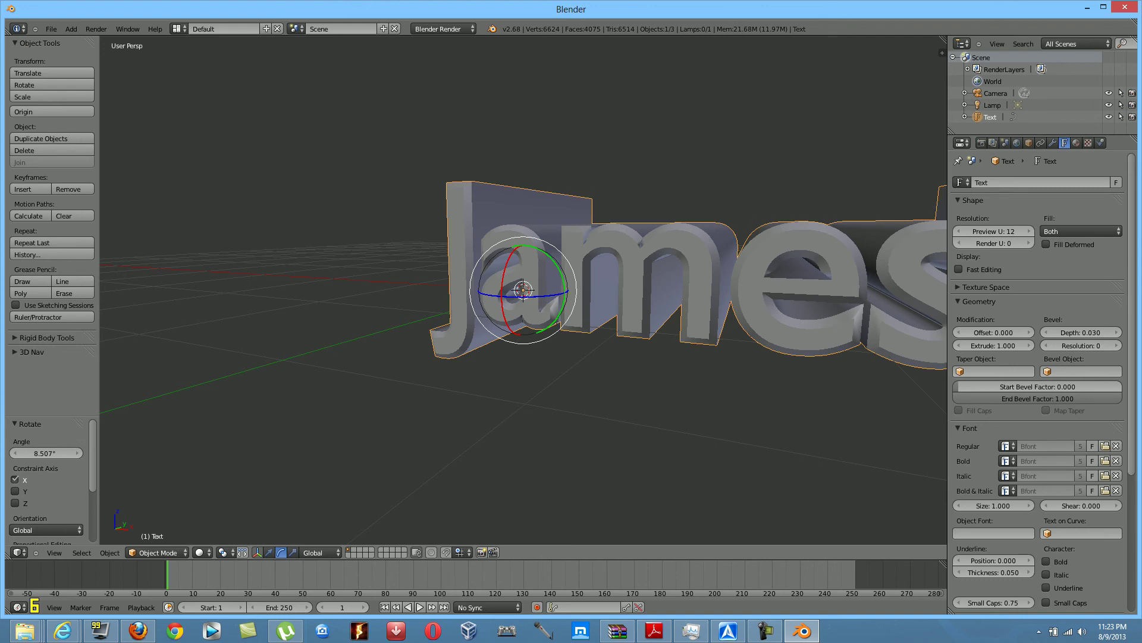
click(1081, 346)
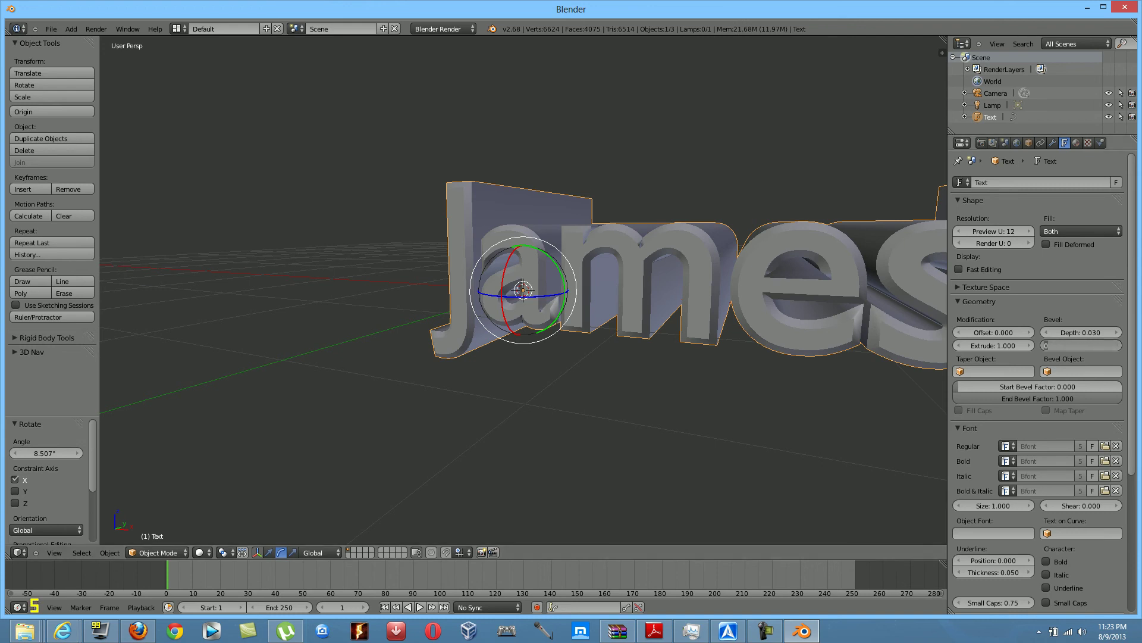
text(10)
key(Return)
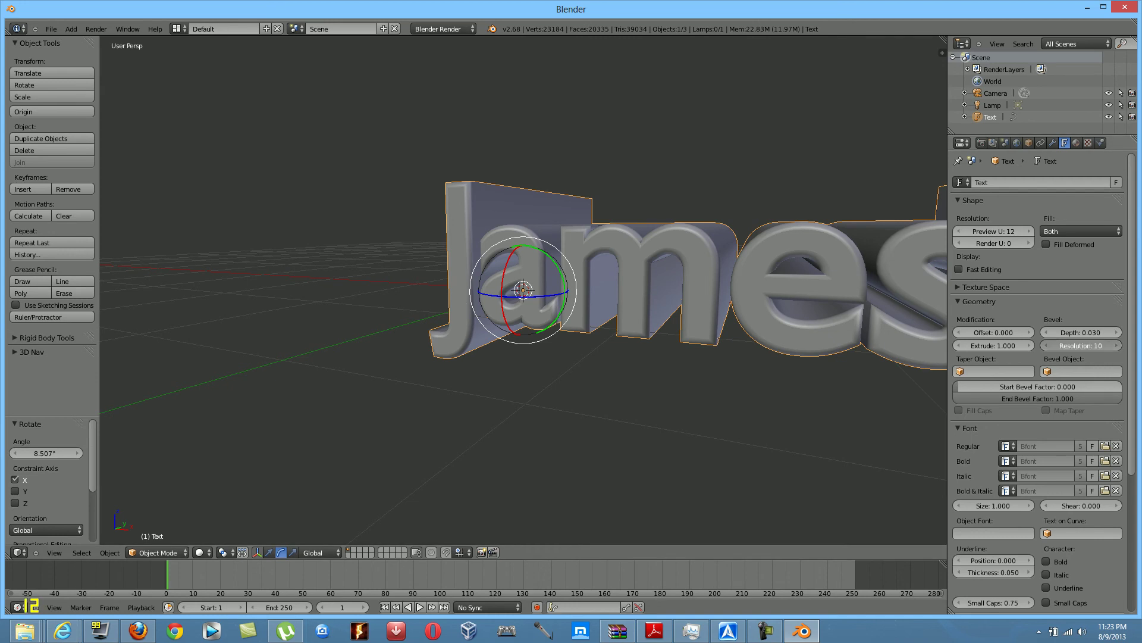
- Raise the text's bevel resolution to 32, render the current frame and return to the 3D view
click(1117, 346)
click(1117, 346)
click(1117, 345)
click(1118, 346)
click(1118, 345)
click(1118, 345)
click(1118, 345)
click(1118, 345)
click(1118, 345)
click(1118, 345)
double_click(1083, 346)
key(BackSpace)
text(5)
key(Return)
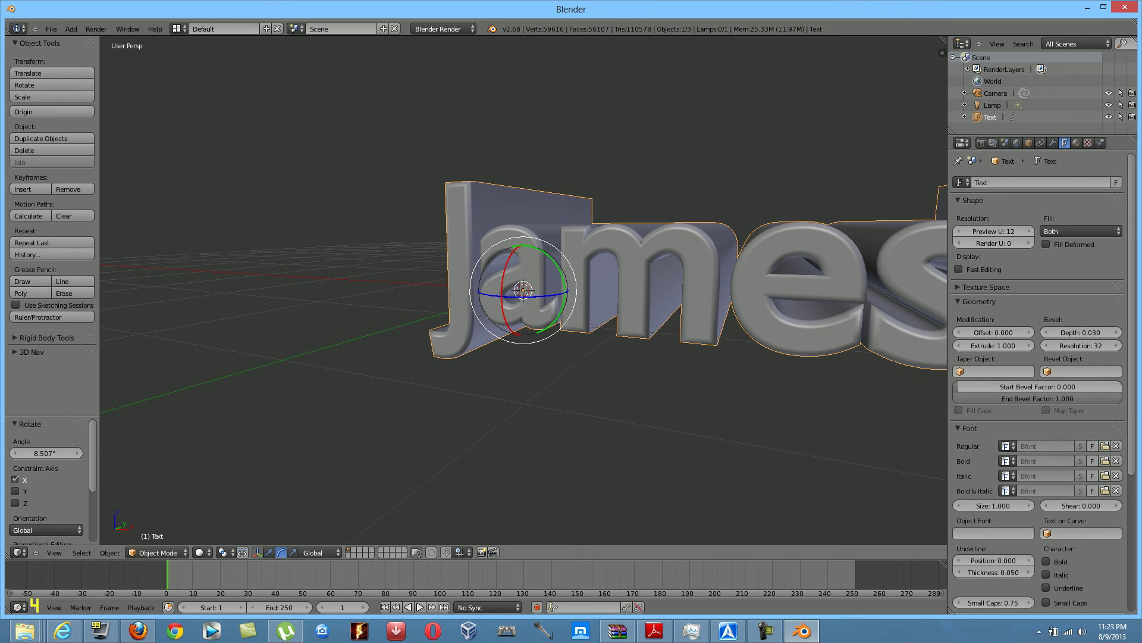
key(F12)
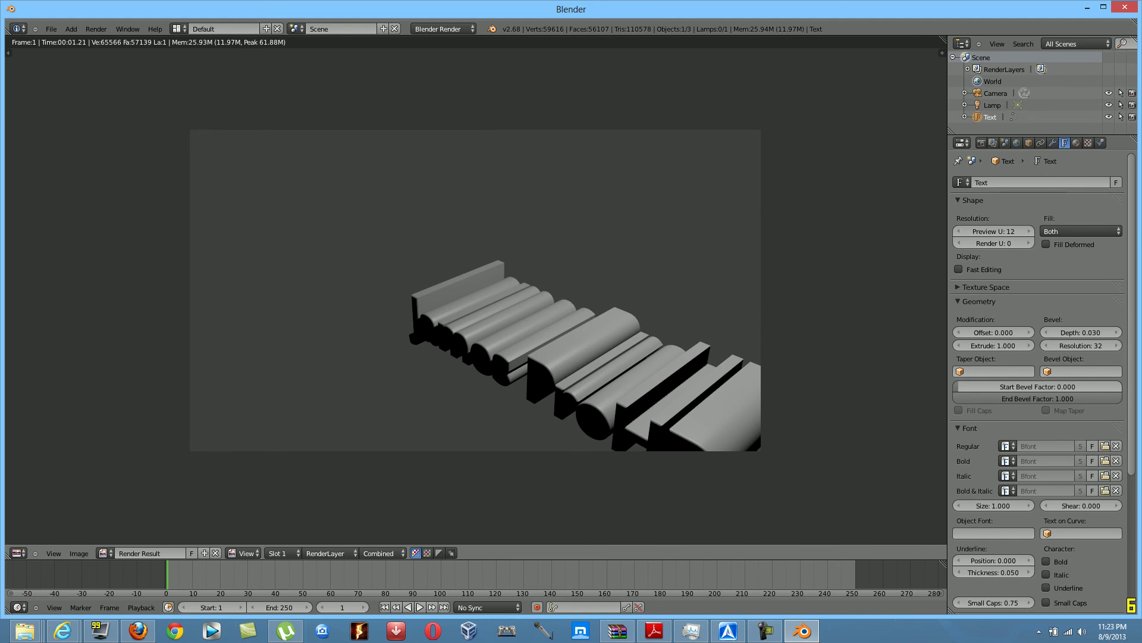
key(Escape)
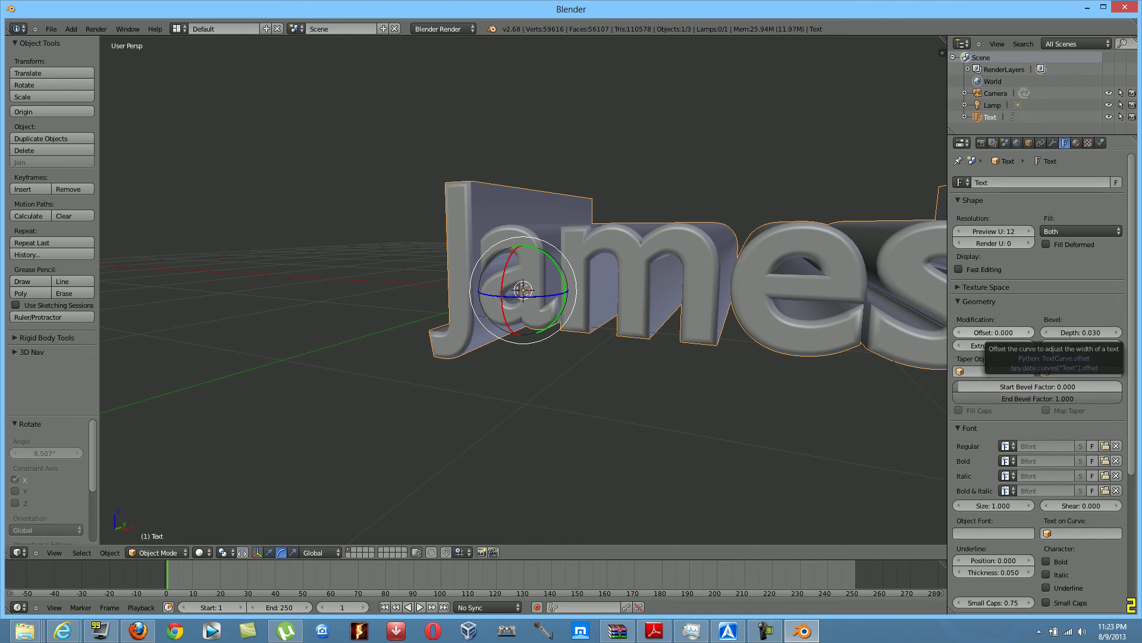
- Try a slight letter thickening by setting the text's offset to 0.003
click(959, 333)
click(990, 332)
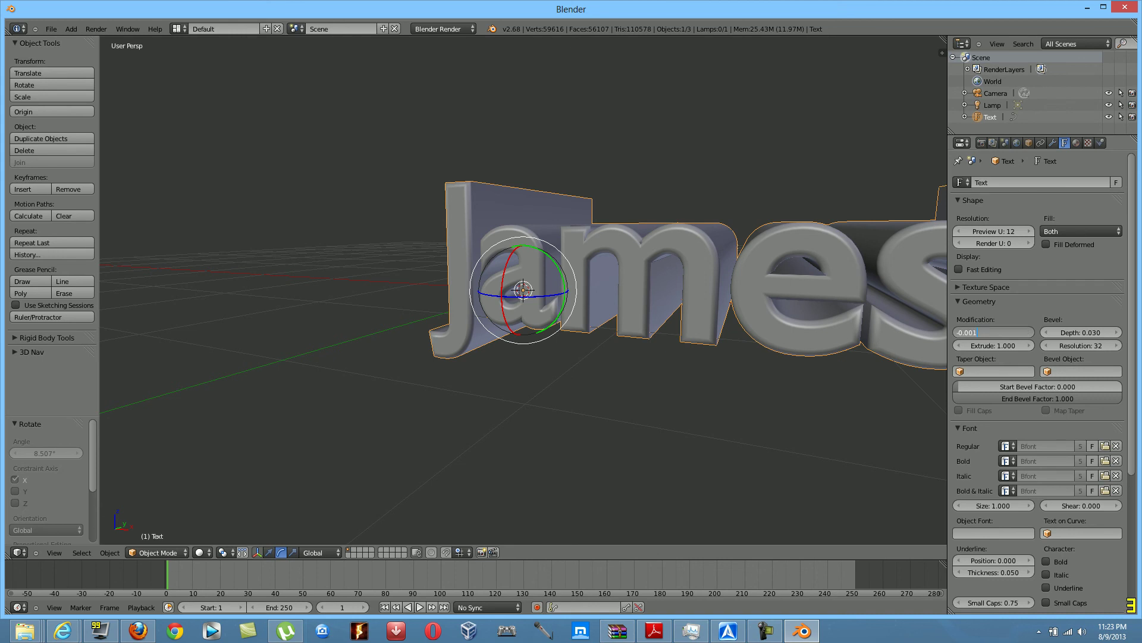
text(0)
key(BackSpace)
key(BackSpace)
key(BackSpace)
key(BackSpace)
key(BackSpace)
key(BackSpace)
key(BackSpace)
text(0.00)
key(Return)
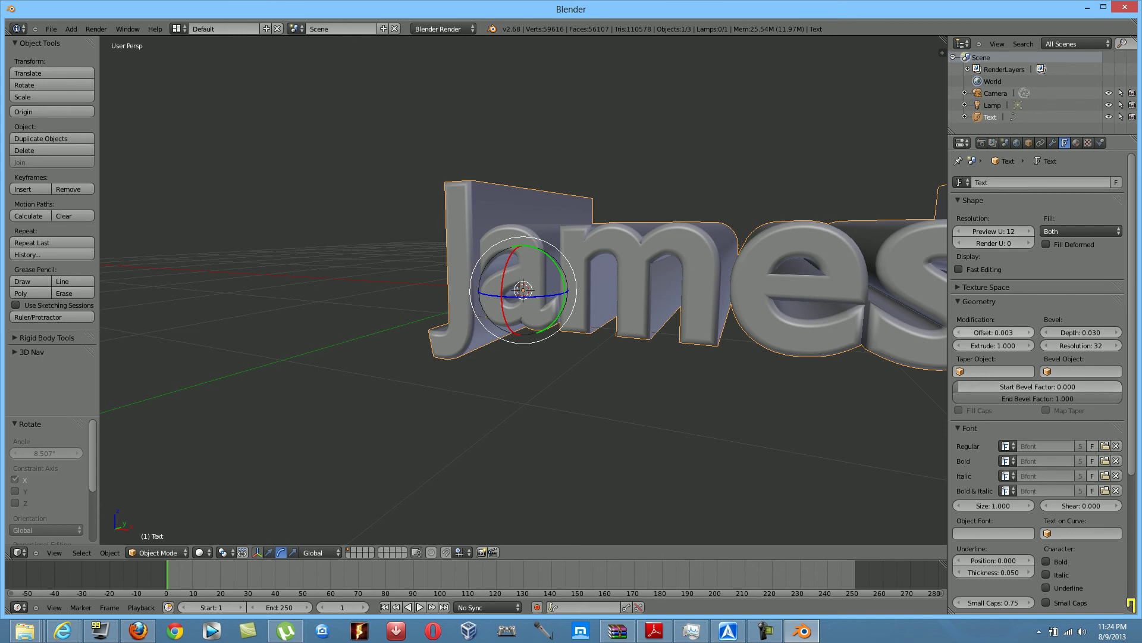
- Increase the text's offset to 0.007 and set it to 0.05
click(1029, 333)
click(1029, 333)
click(1029, 333)
double_click(1029, 333)
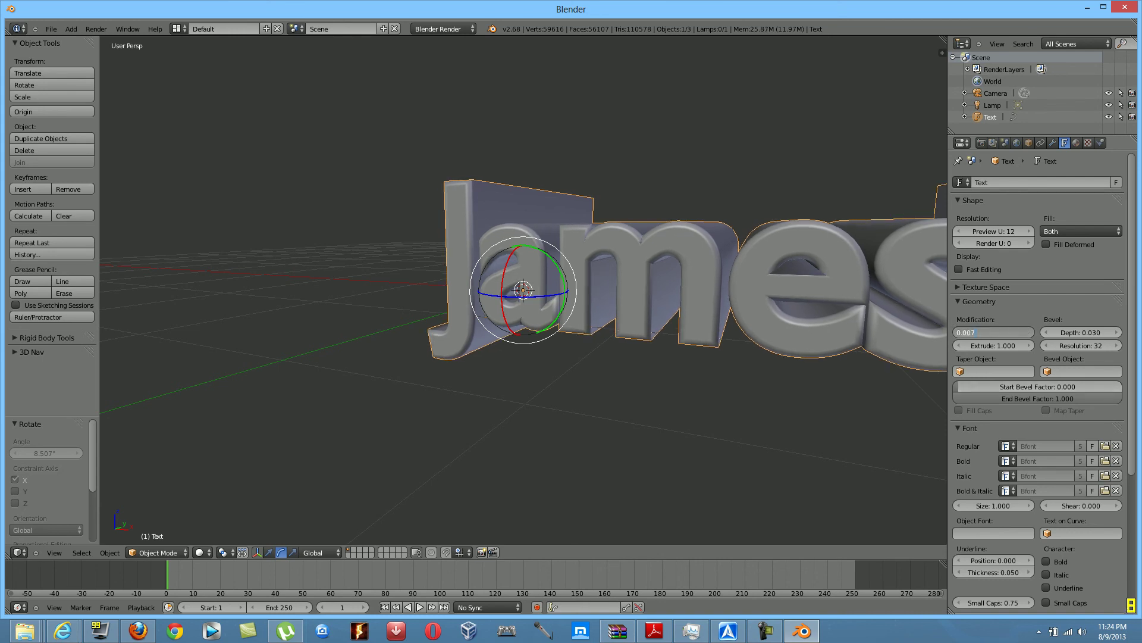
key(BackSpace)
key(BackSpace)
key(BackSpace)
key(BackSpace)
key(BackSpace)
text(0.05)
key(Return)
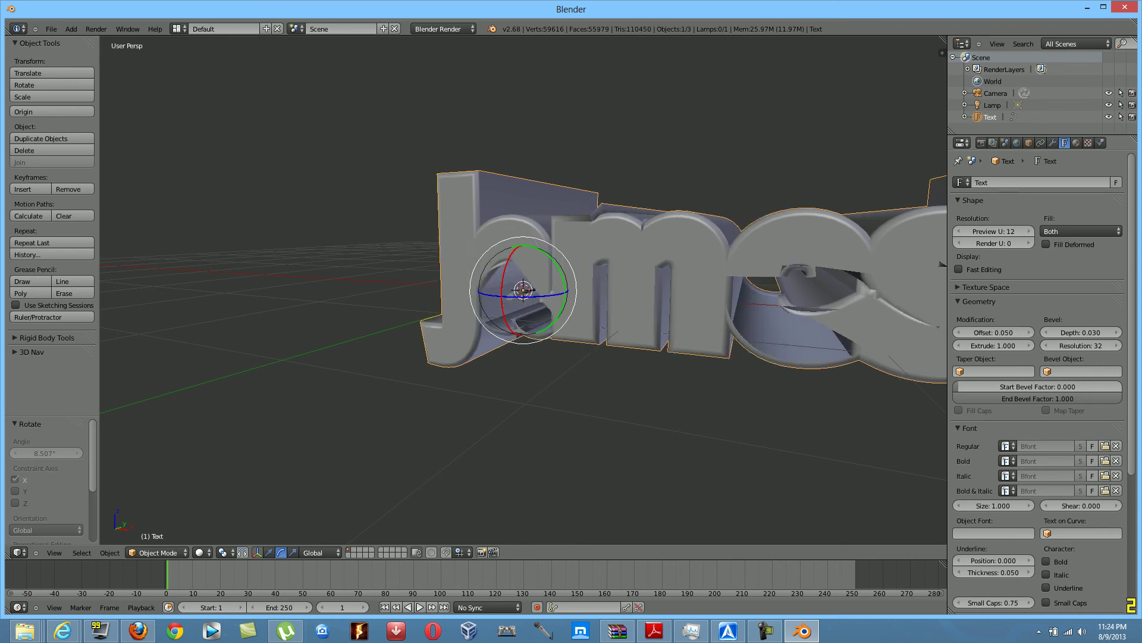
- Raise the text's offset in small increments to 0.056
scroll(1080, 345, down, 1)
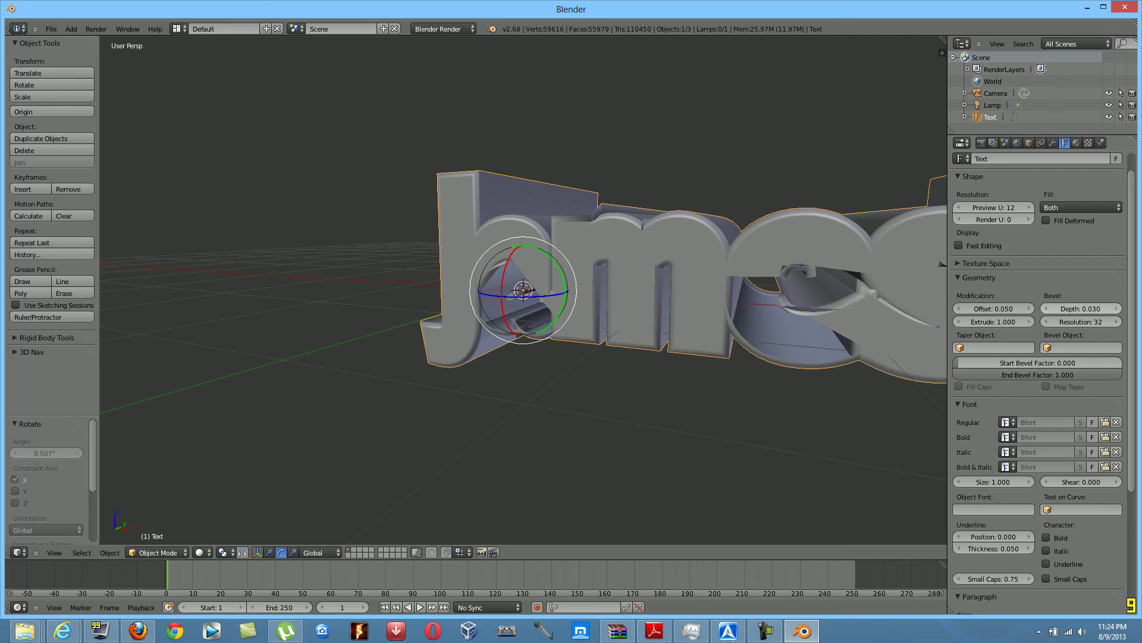
middle_drag(595, 333, 648, 345)
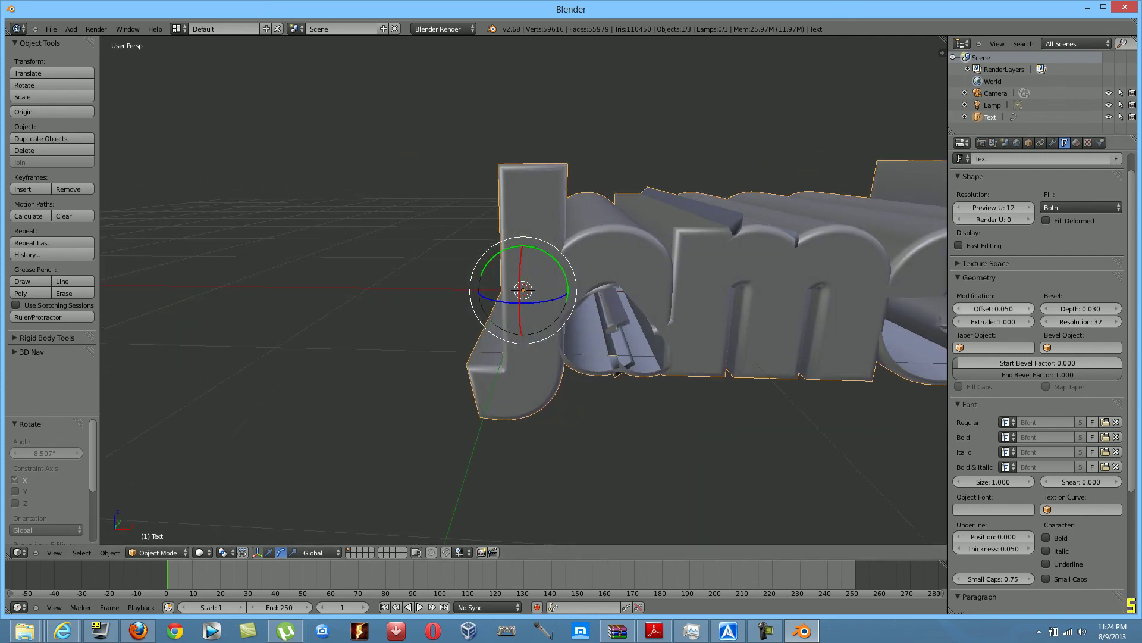
click(994, 308)
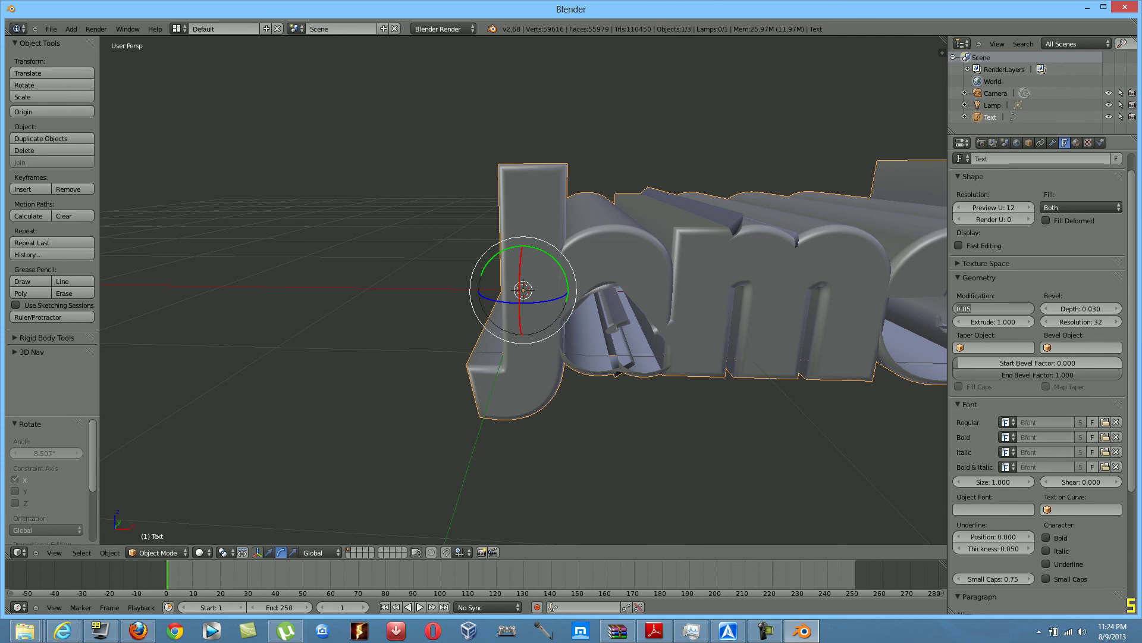
text(3)
key(Return)
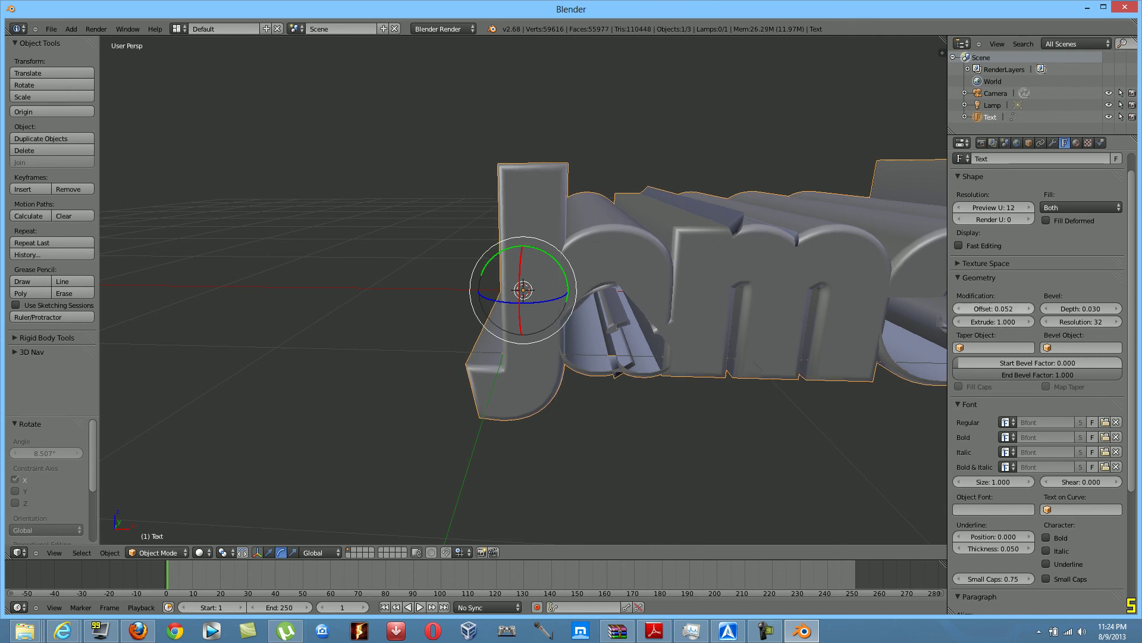
click(1030, 309)
click(1025, 309)
click(1024, 321)
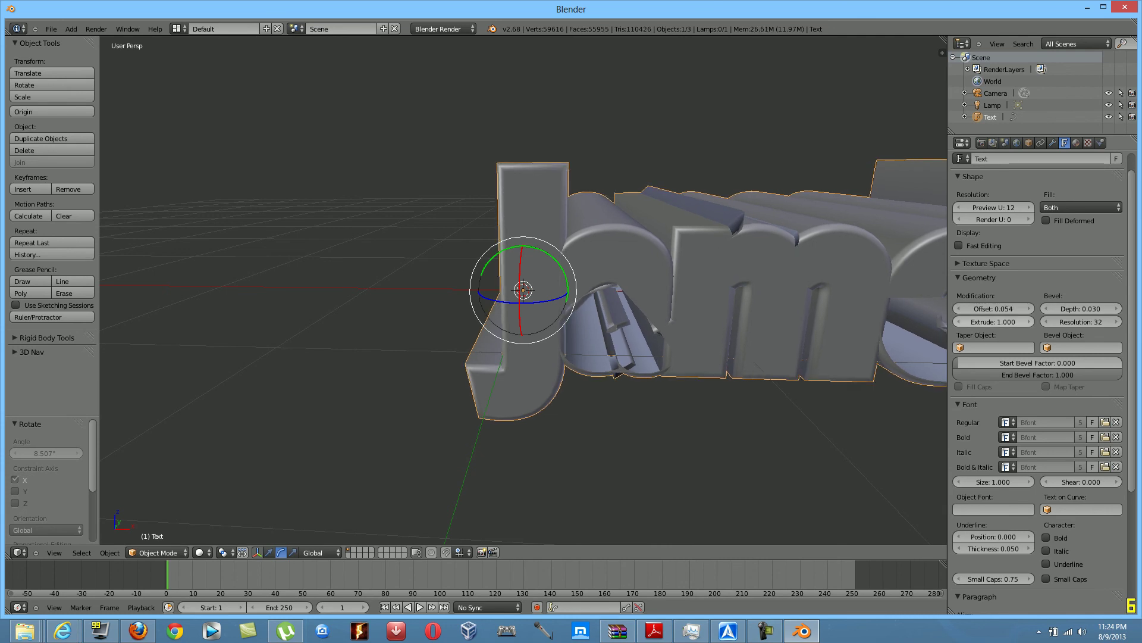
click(1029, 308)
click(1029, 308)
- Set the text's offset to 0.02 and view the thickened letters from the front side
click(1025, 309)
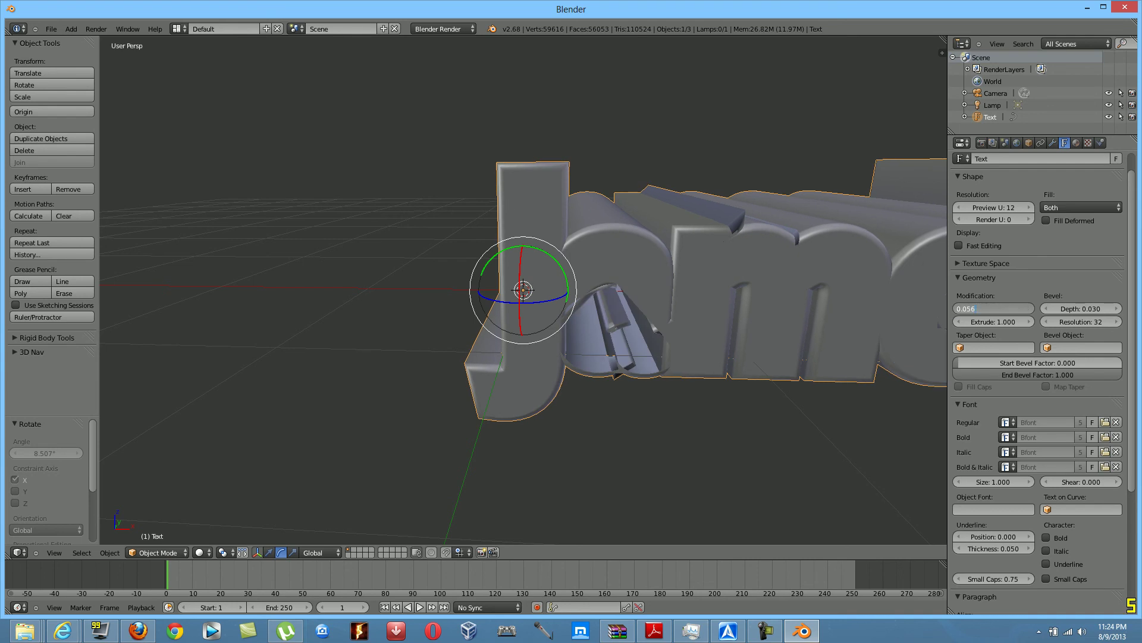
key(BackSpace)
key(BackSpace)
text(2)
key(Return)
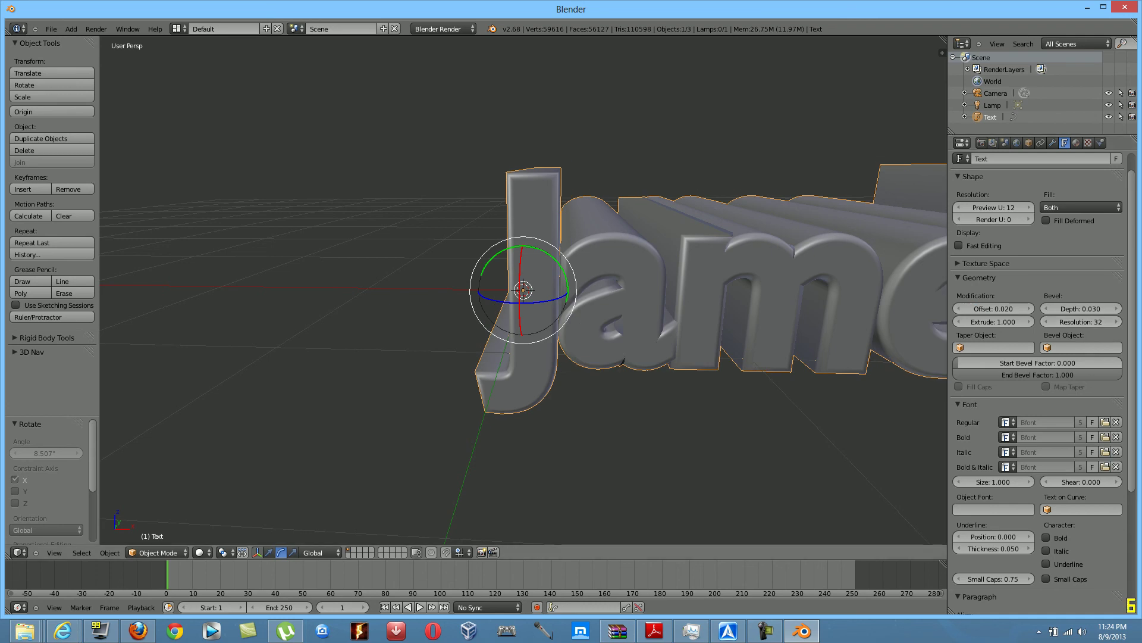
mouse_move(714, 333)
middle_down()
mouse_move(835, 337)
mouse_move(695, 329)
middle_up()
middle_drag(804, 349, 231, 343)
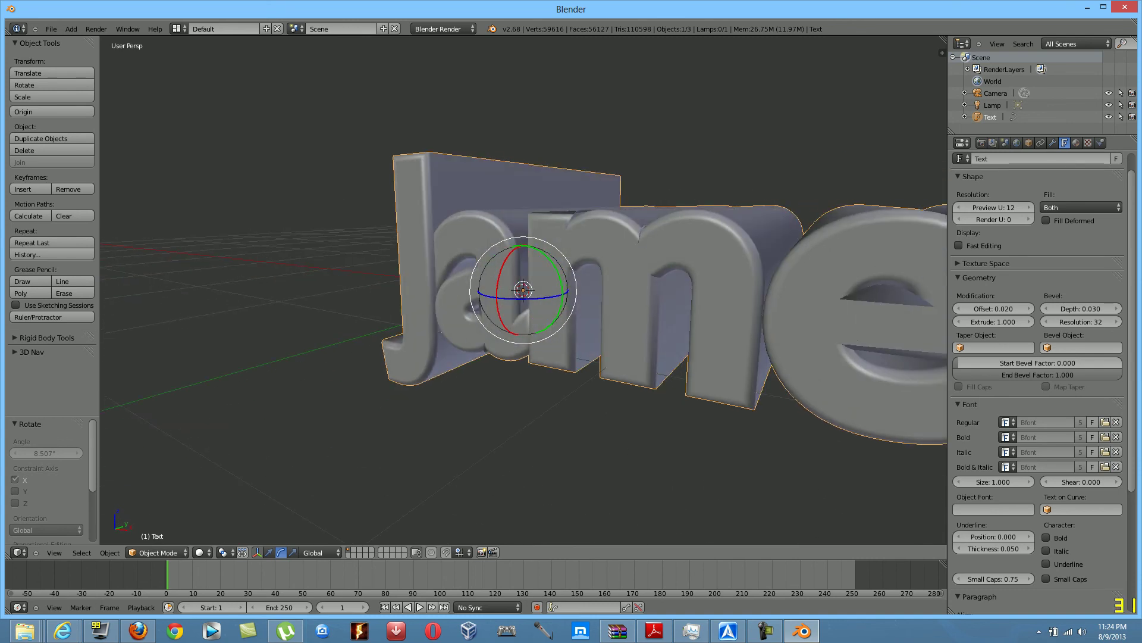